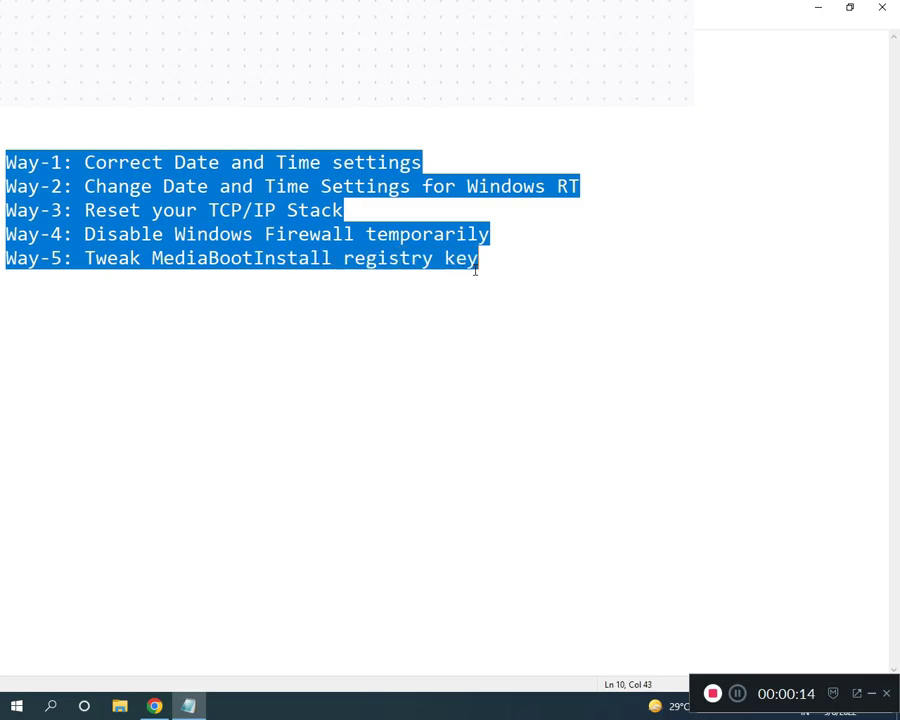
Open the Date and Time settings from the Clock and Region category of Control Panel
left_click(176, 236)
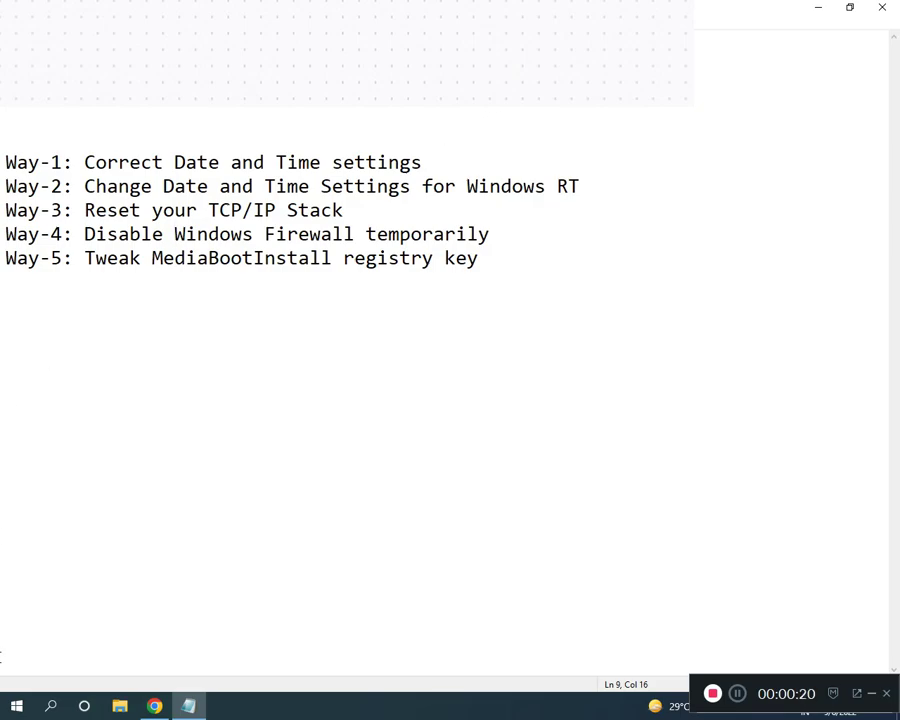
left_click(6, 710)
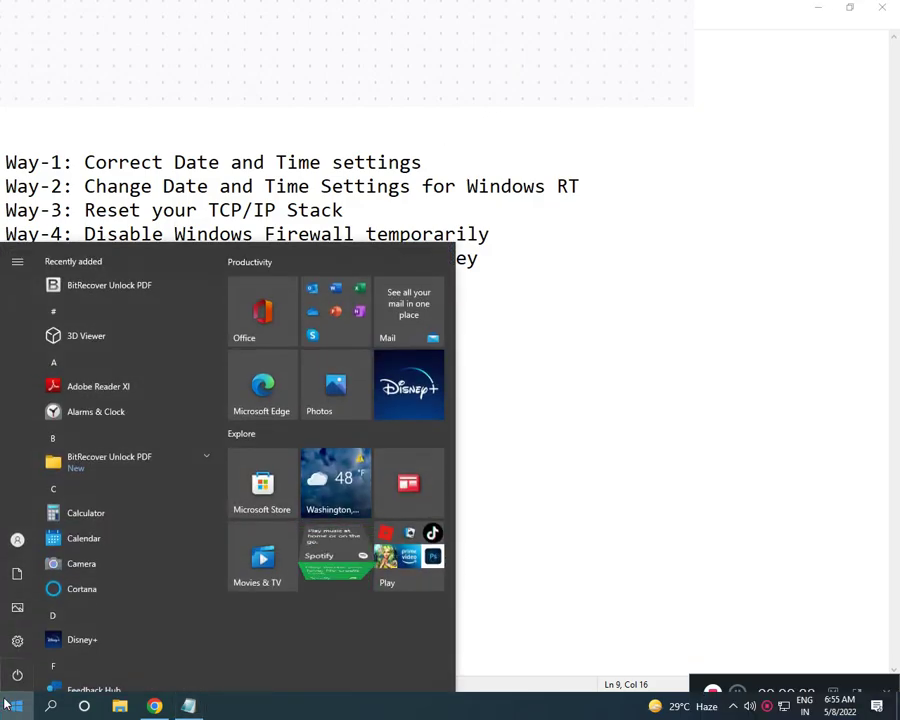
type("CONT")
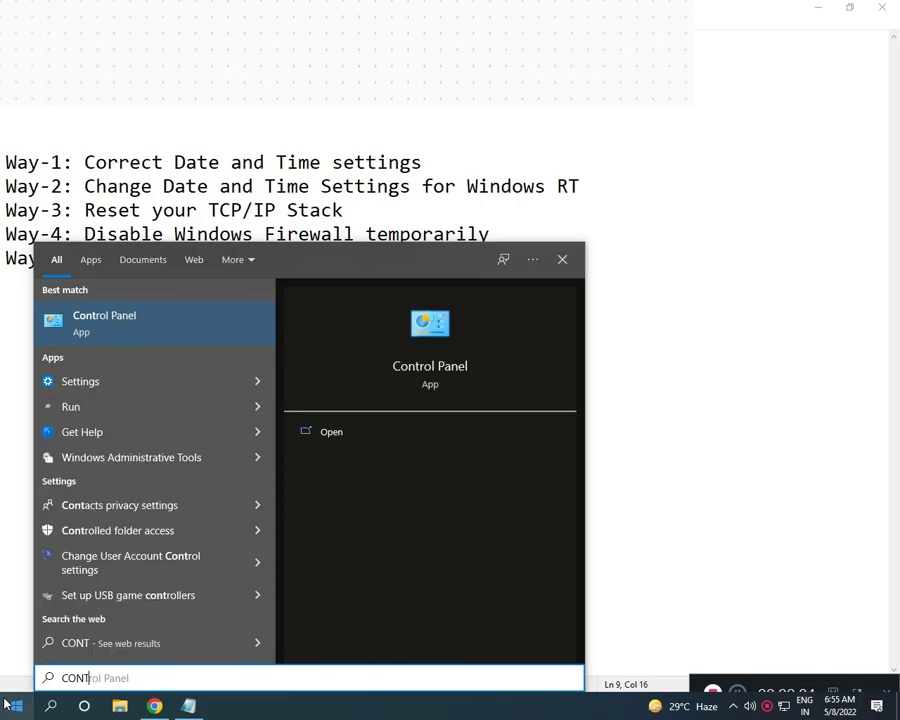
left_click(99, 349)
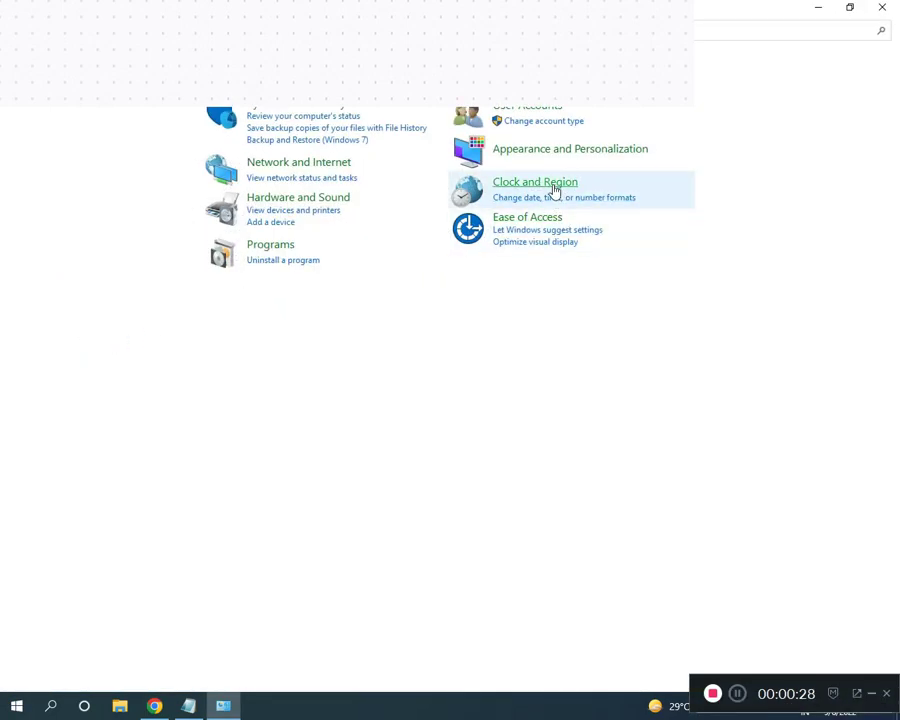
left_click(553, 186)
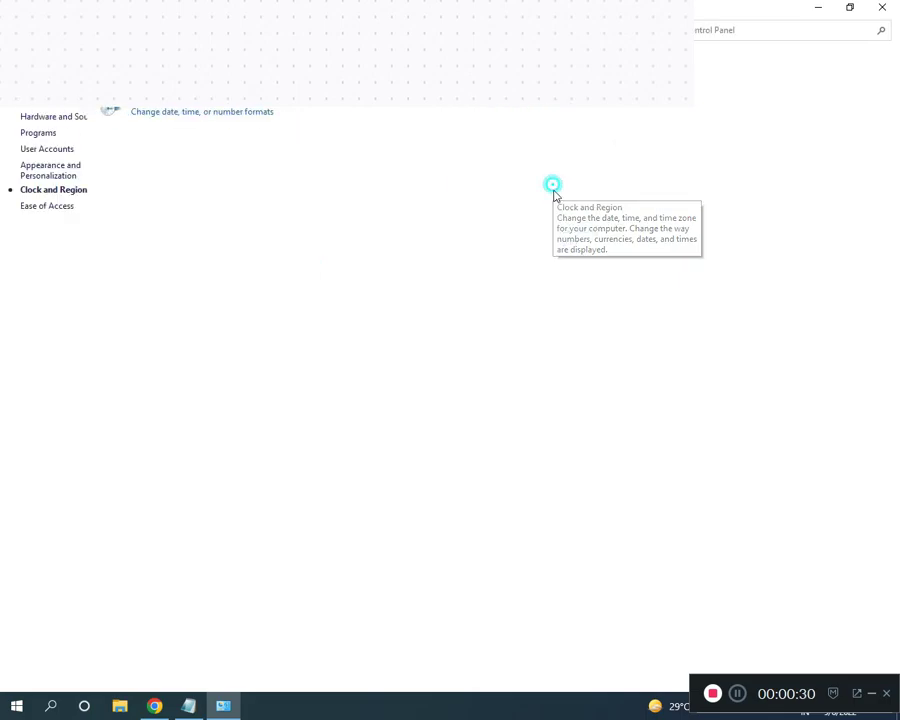
left_click(213, 69)
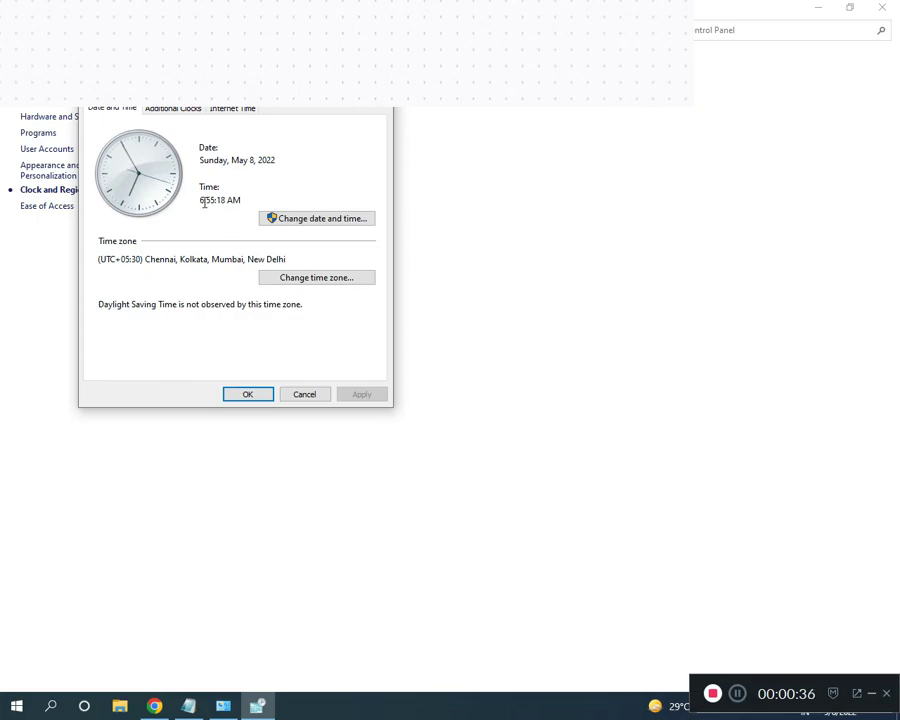
Confirm (UTC+05:30) Chennai, Kolkata, Mumbai, New Delhi as the time zone and close the Date and Time settings
left_click(191, 706)
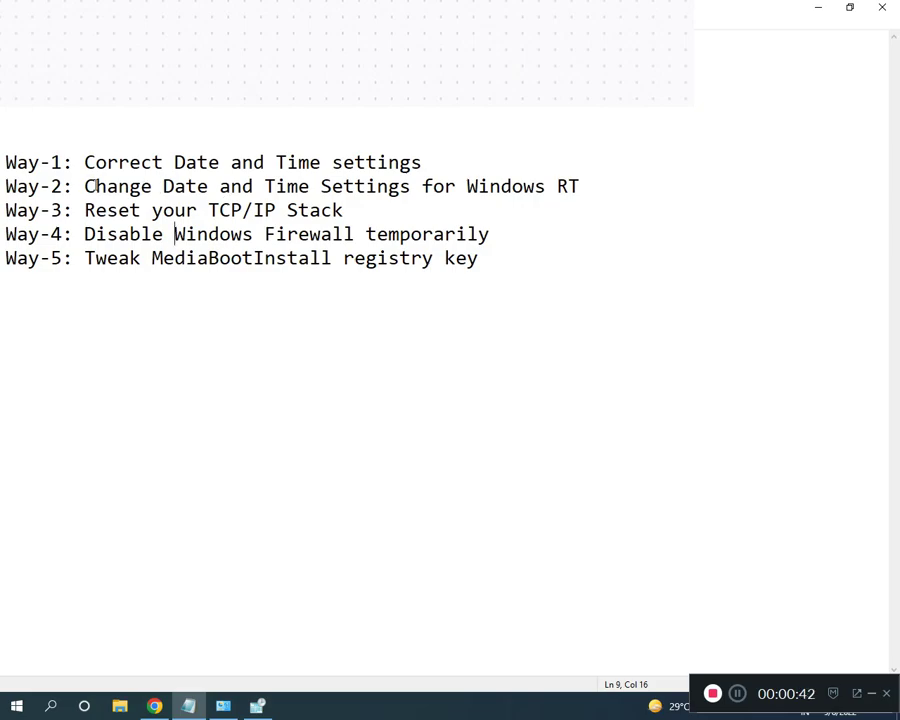
left_click(257, 707)
left_click(310, 279)
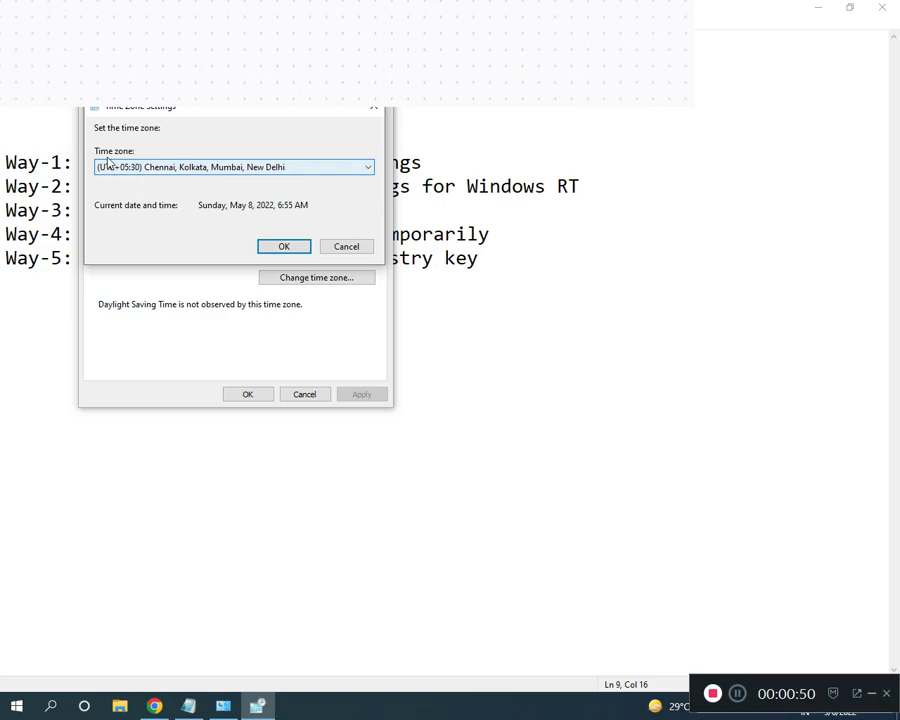
left_click(334, 171)
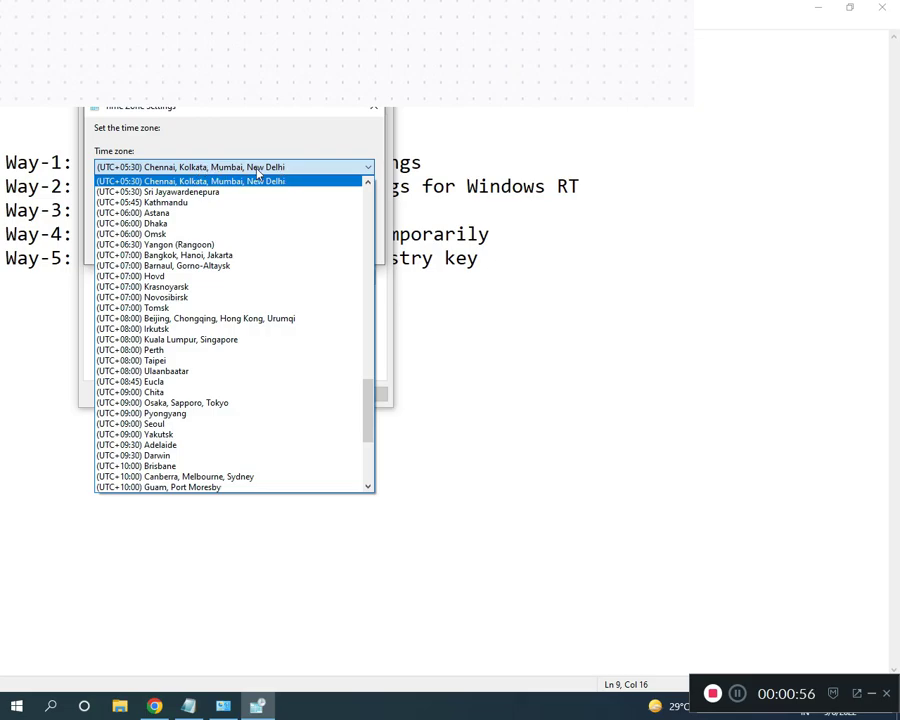
left_click(290, 167)
left_click(279, 247)
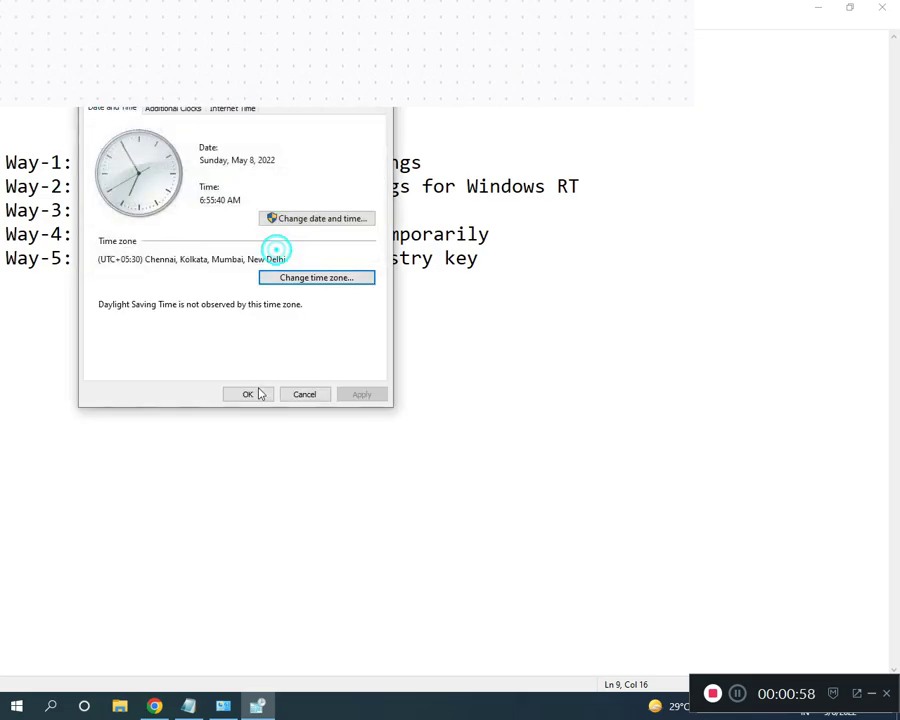
left_click(252, 396)
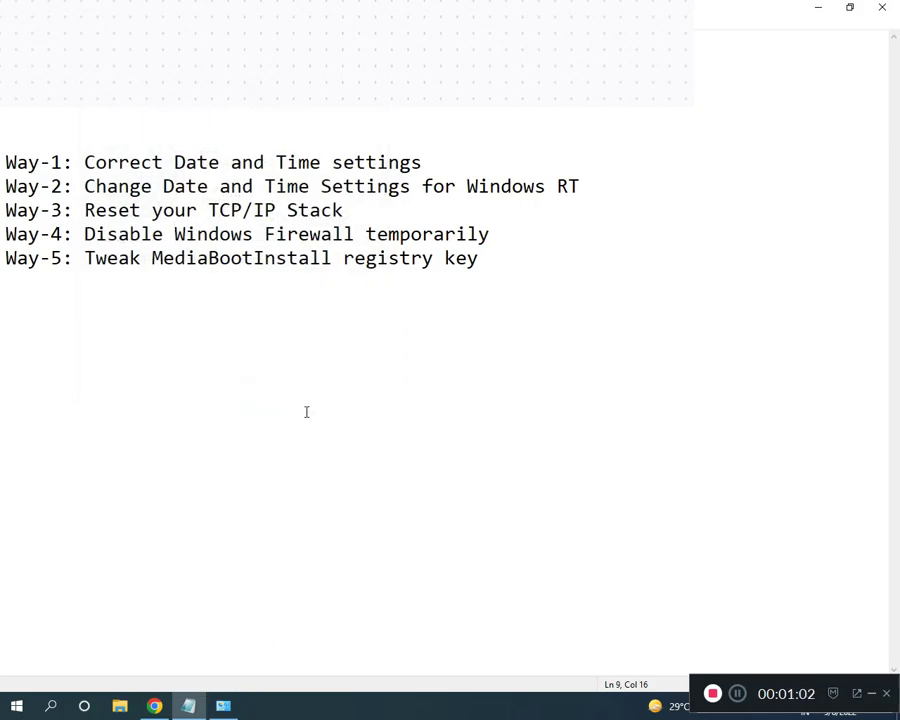
In Control Panel, open the network adapter settings and view the actions available for the Ethernet connection
left_click(229, 706)
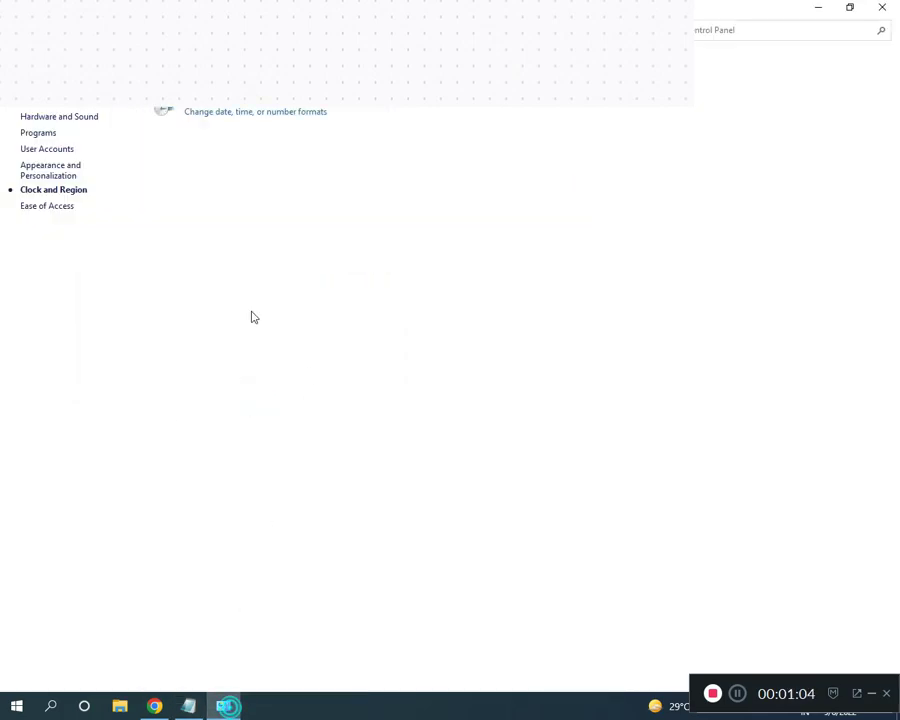
left_click(127, 31)
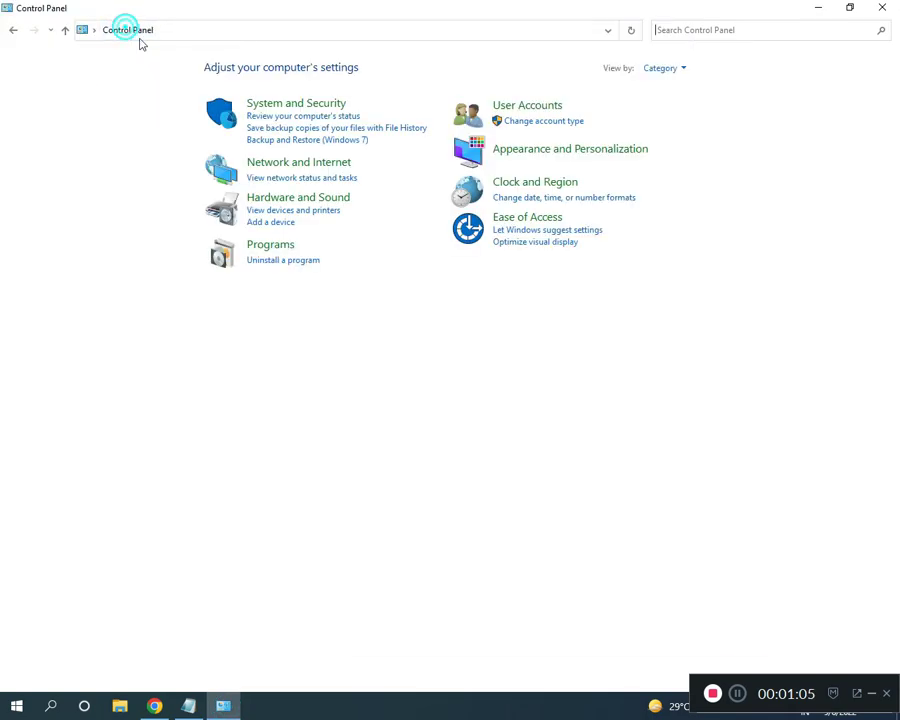
left_click(287, 166)
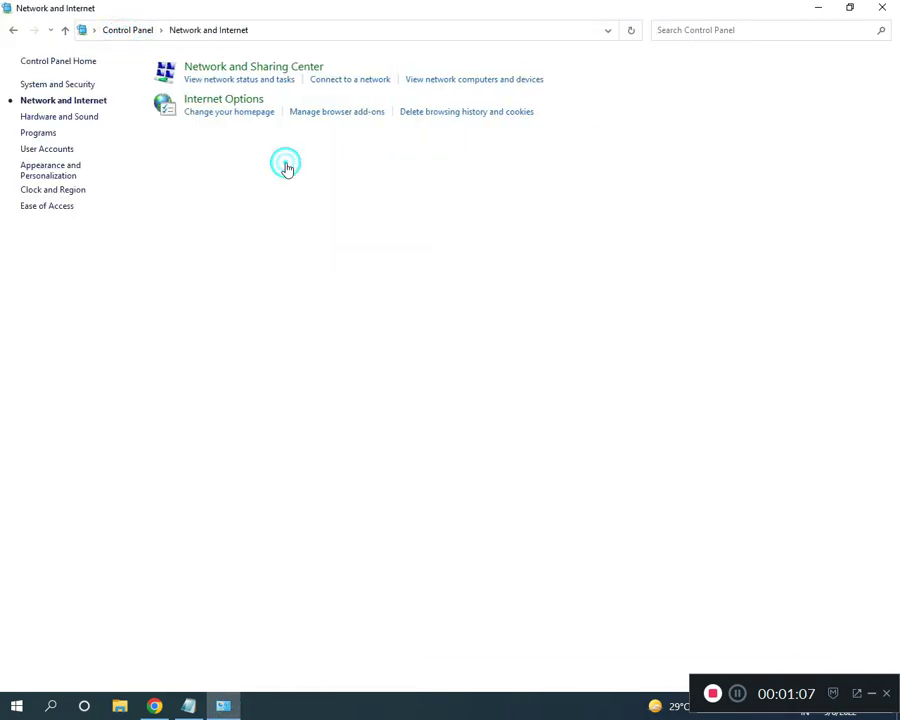
left_click(232, 69)
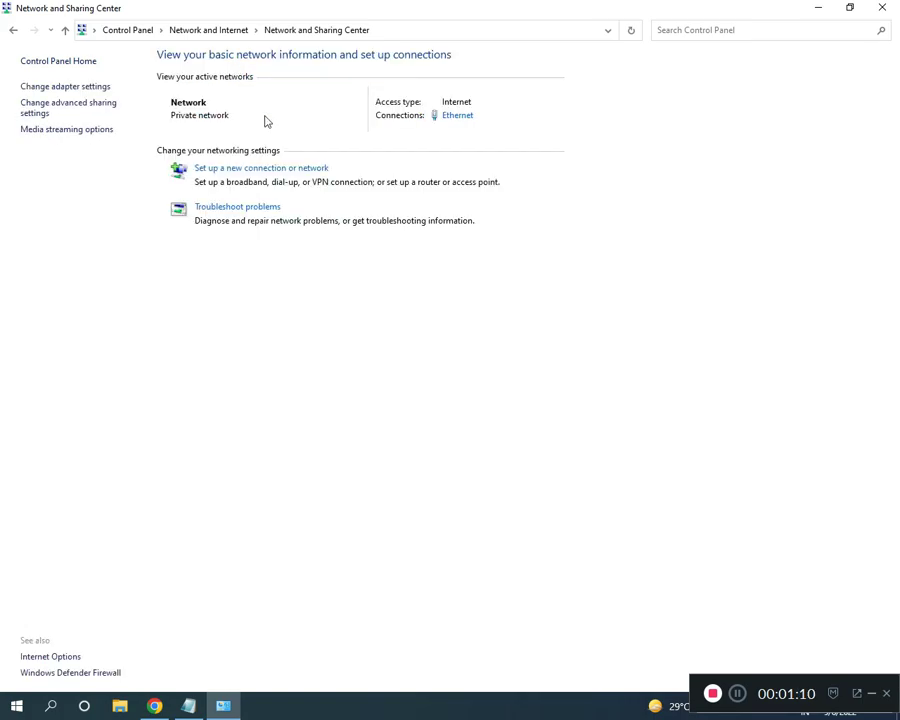
left_click(70, 87)
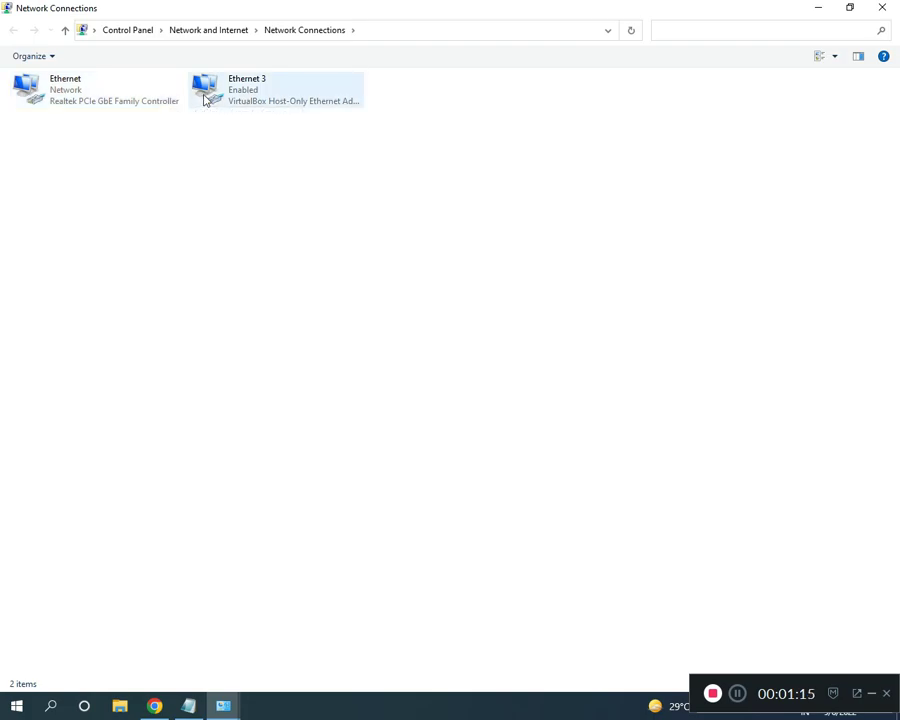
left_click(97, 93)
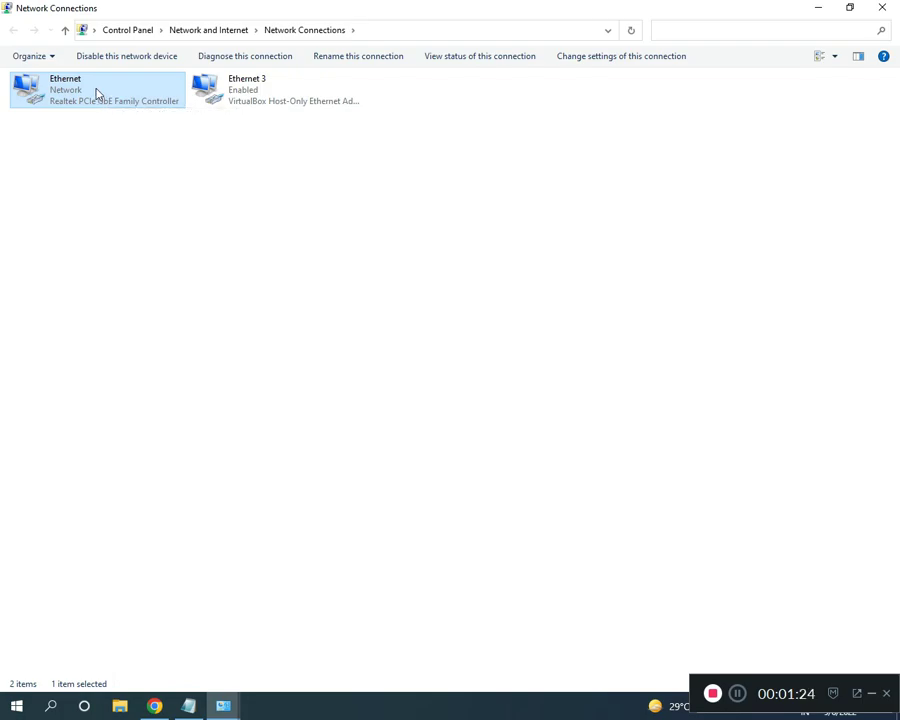
right_click(97, 92)
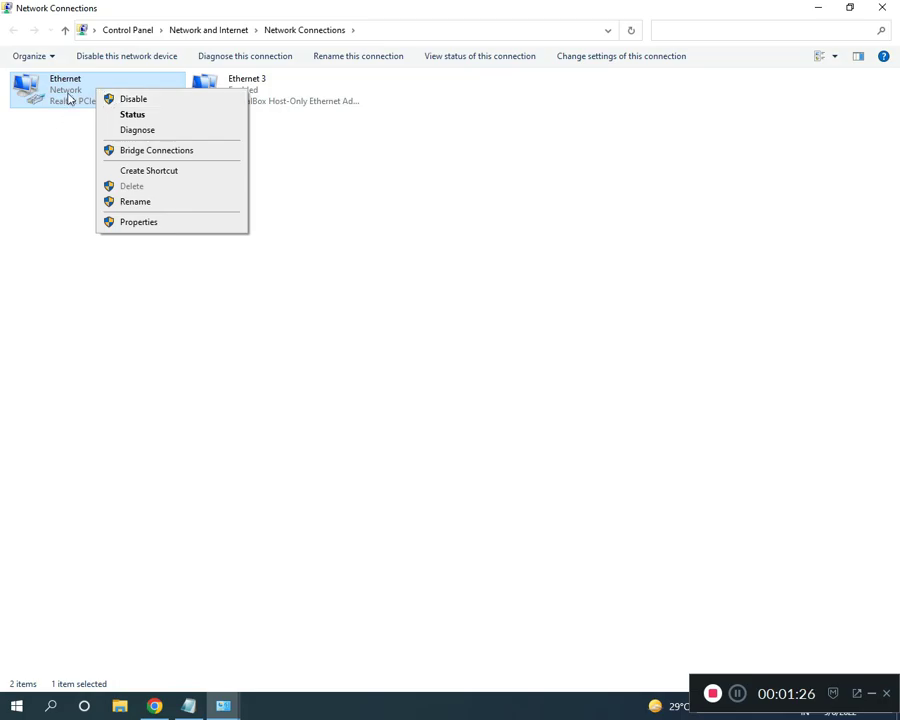
left_click(327, 212)
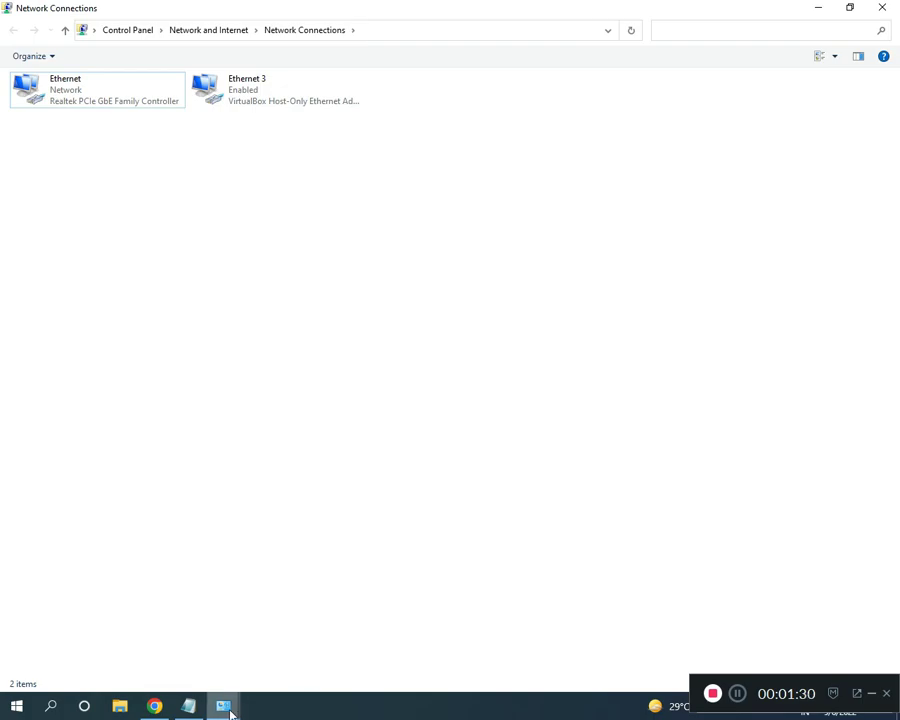
Close the Network and Sharing Center window and return to the Notepad list of fixes
mouse_move(226, 710)
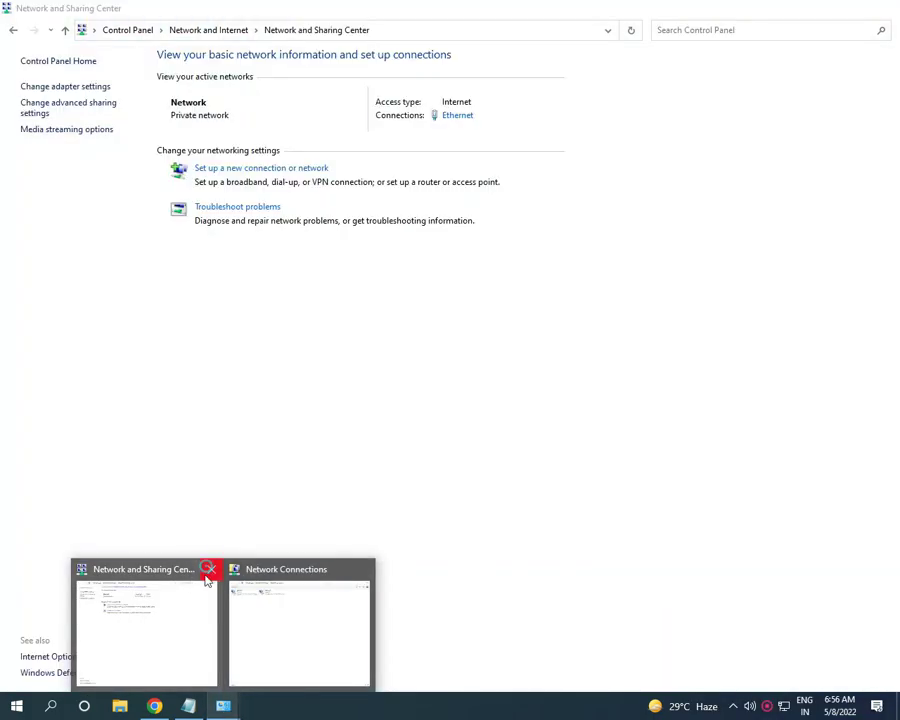
left_click(207, 571)
left_click(201, 630)
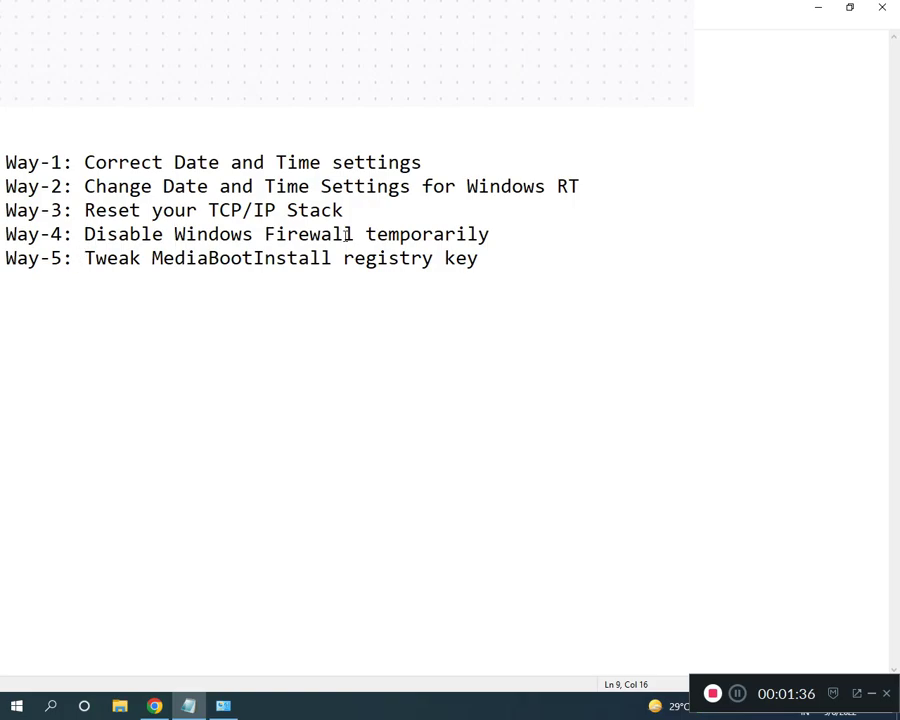
View Control Panel's settings for turning Windows Defender Firewall on or off per network type, and return to the Notepad list
left_click(223, 706)
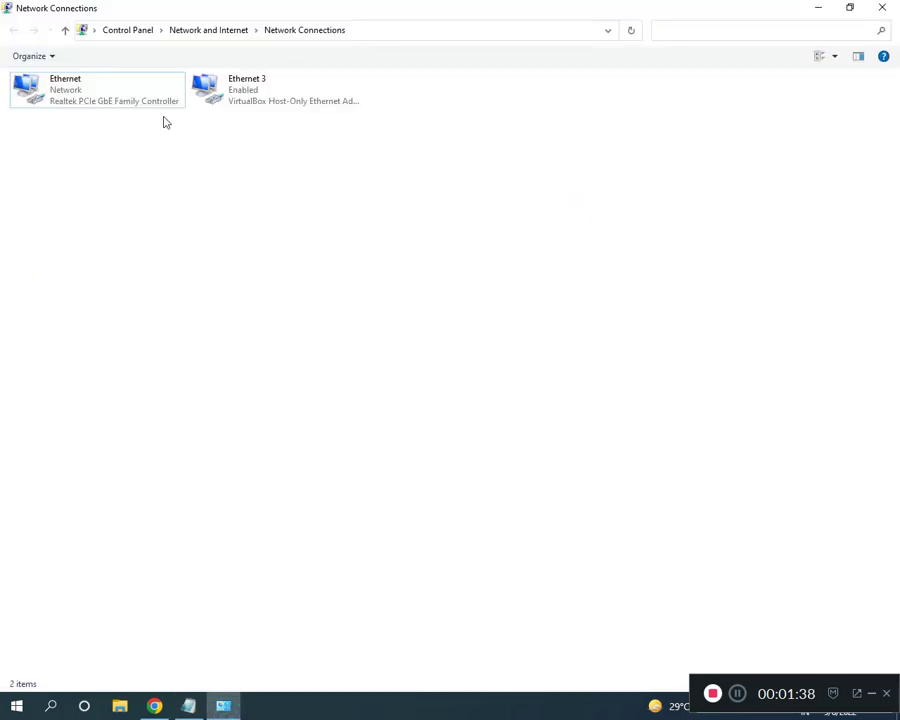
left_click(137, 32)
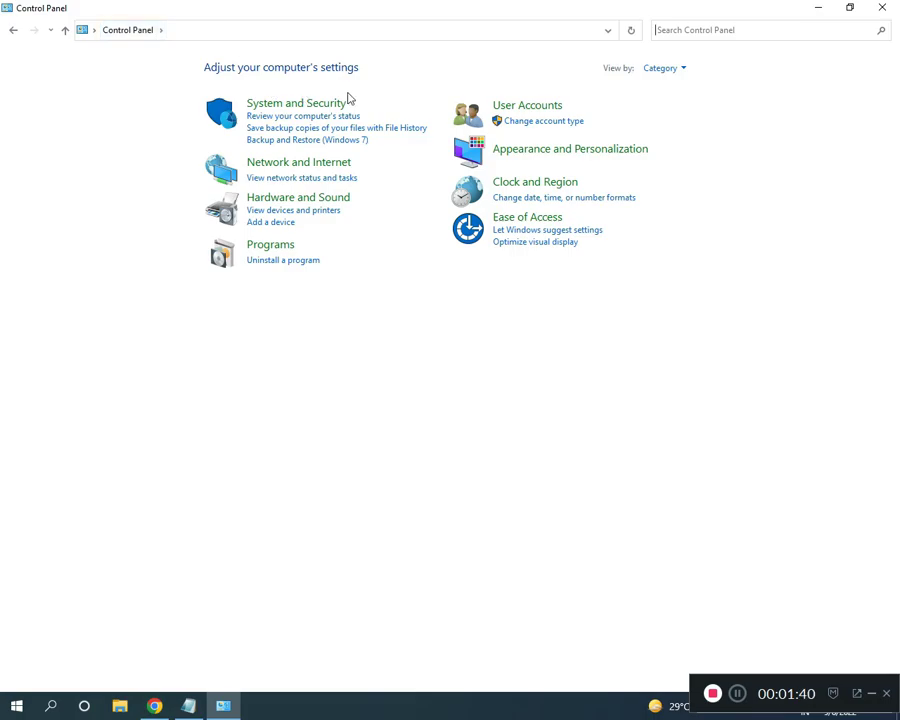
left_click(284, 110)
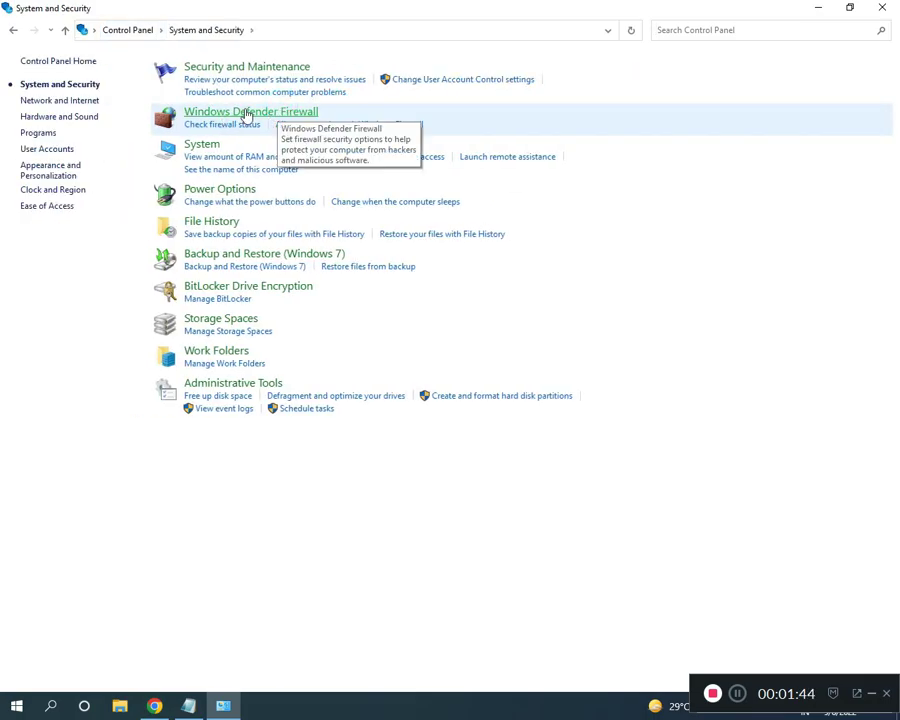
left_click(247, 113)
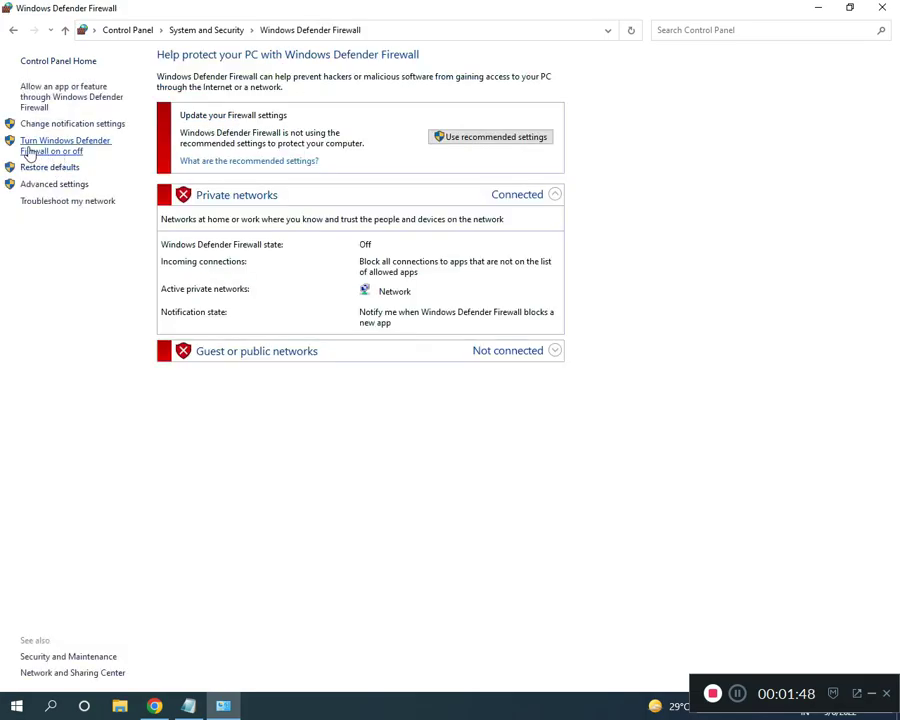
left_click(63, 149)
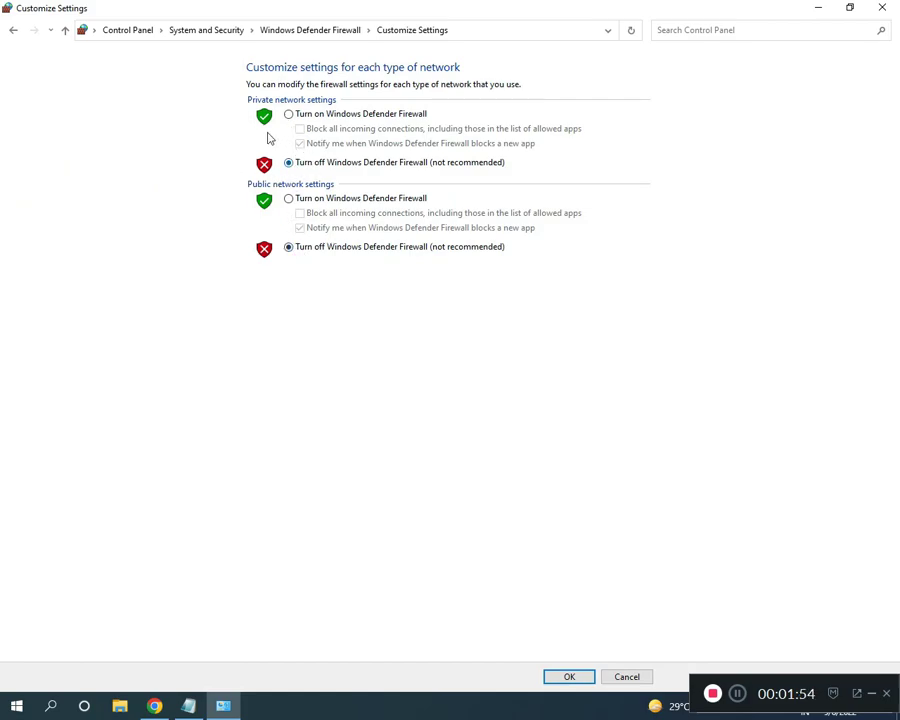
left_click(188, 706)
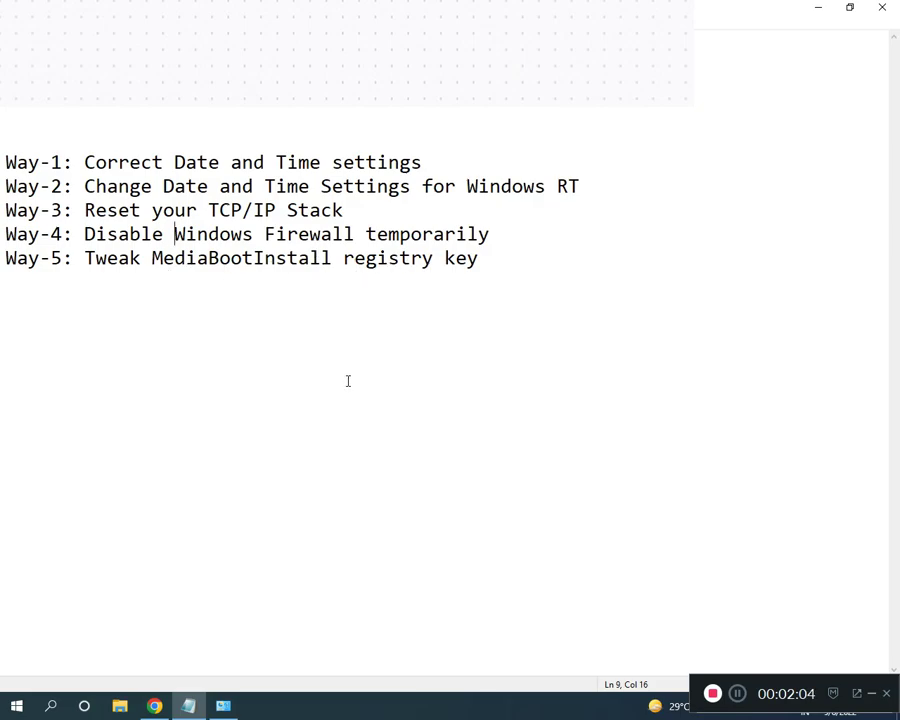
Launch Registry Editor by running regedit from the Run dialog, and maximize its window
left_click(737, 693)
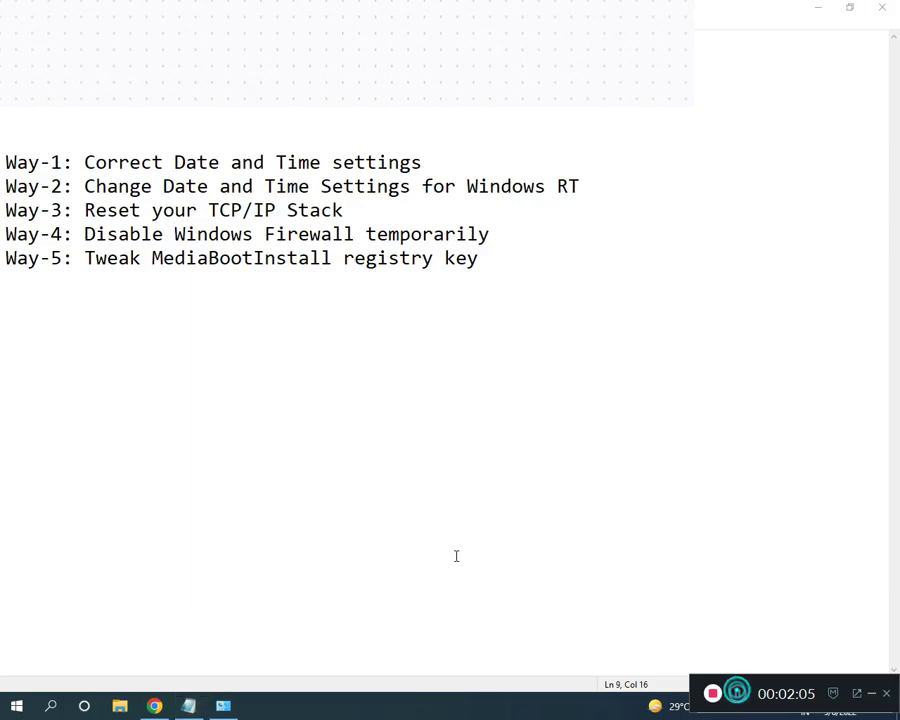
key("super")
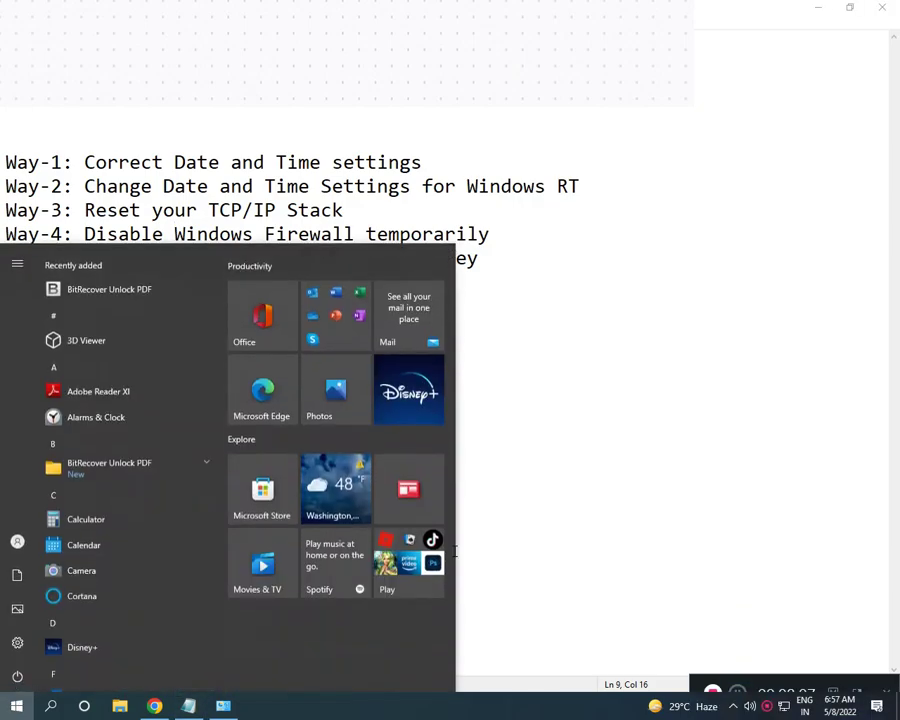
type("RUN")
key("Return")
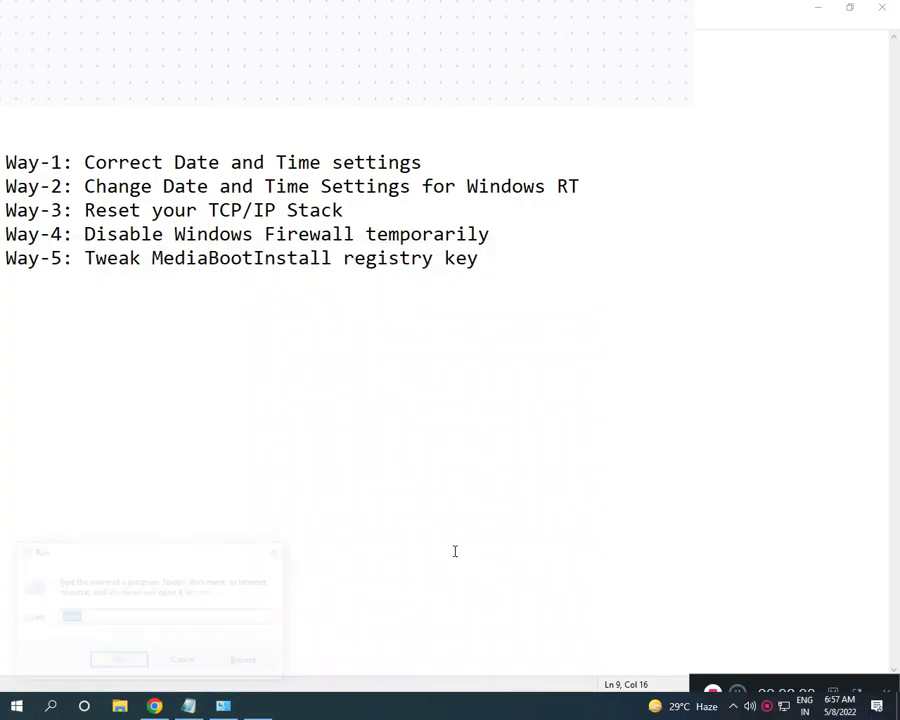
type("regedit")
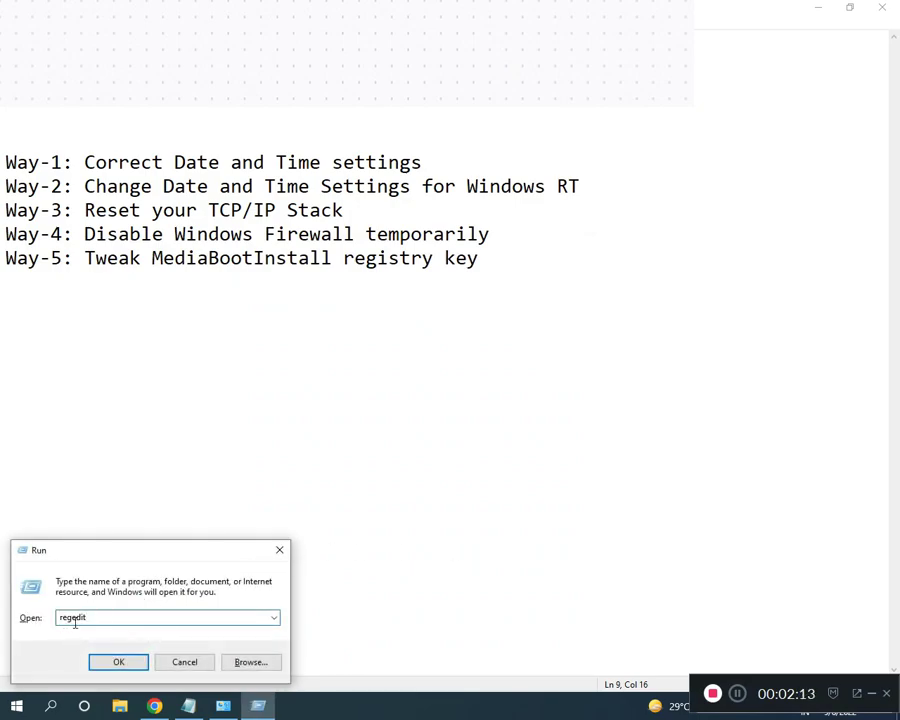
left_click(114, 661)
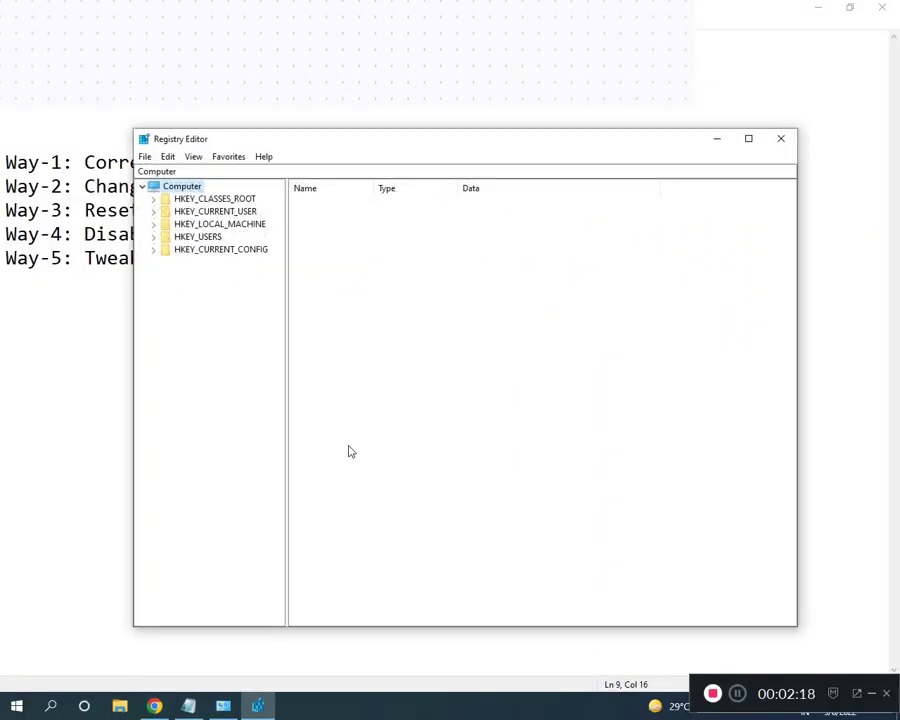
left_click(748, 139)
left_click(738, 695)
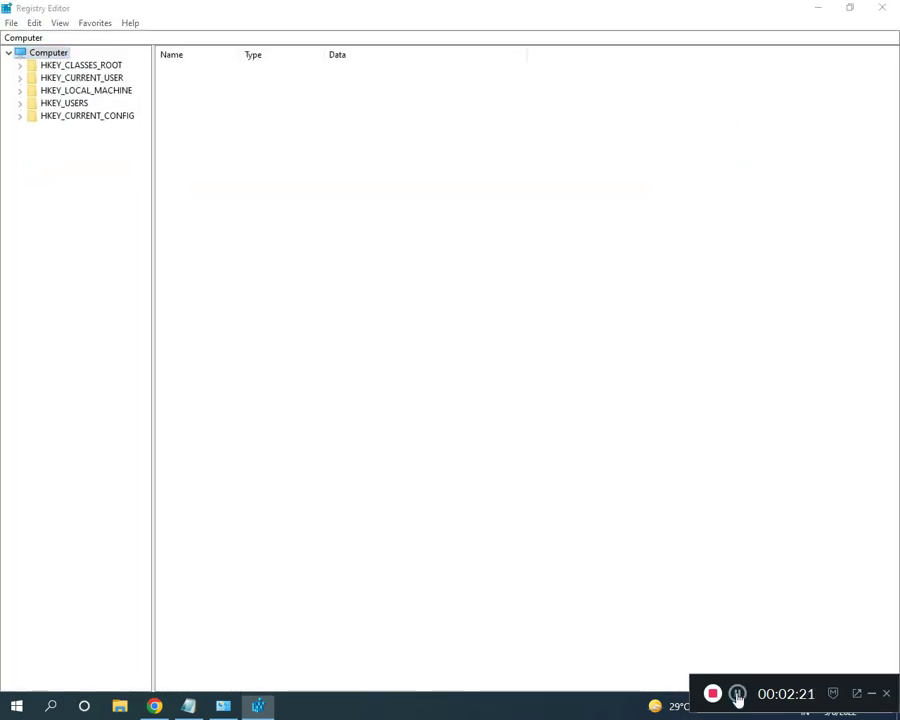
Expand the registry tree through HKEY_LOCAL_MACHINE and SOFTWARE to show the subkeys of Microsoft
left_click(18, 92)
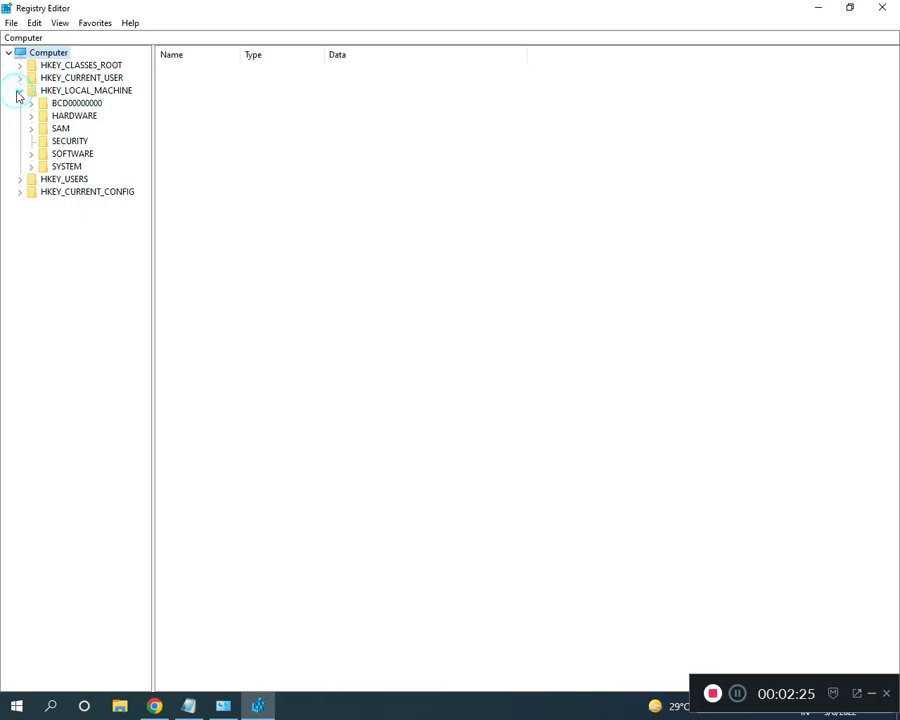
left_click(33, 154)
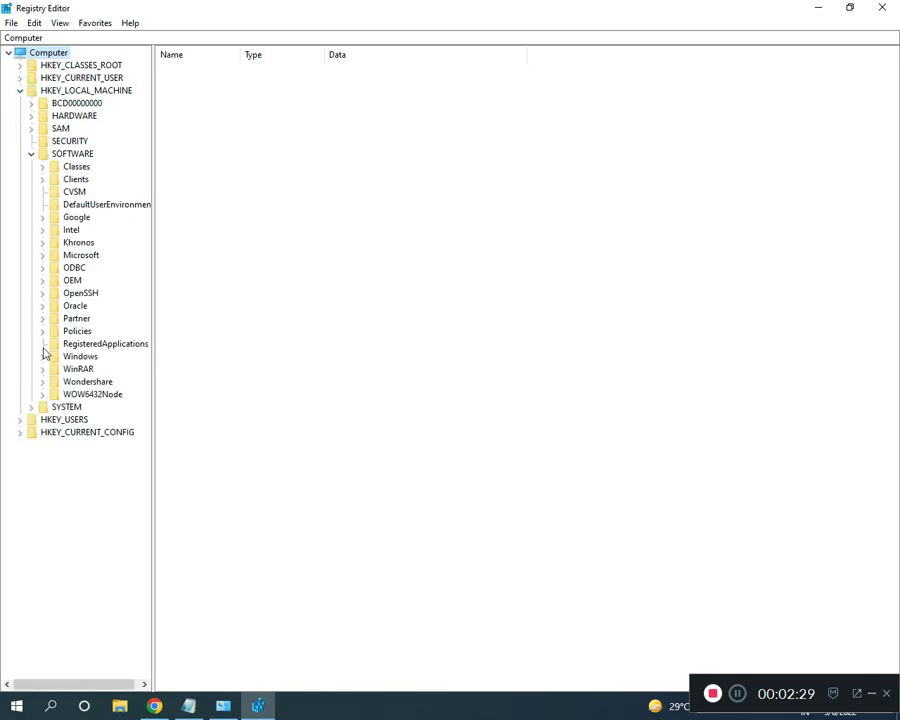
left_click(42, 256)
left_click(737, 694)
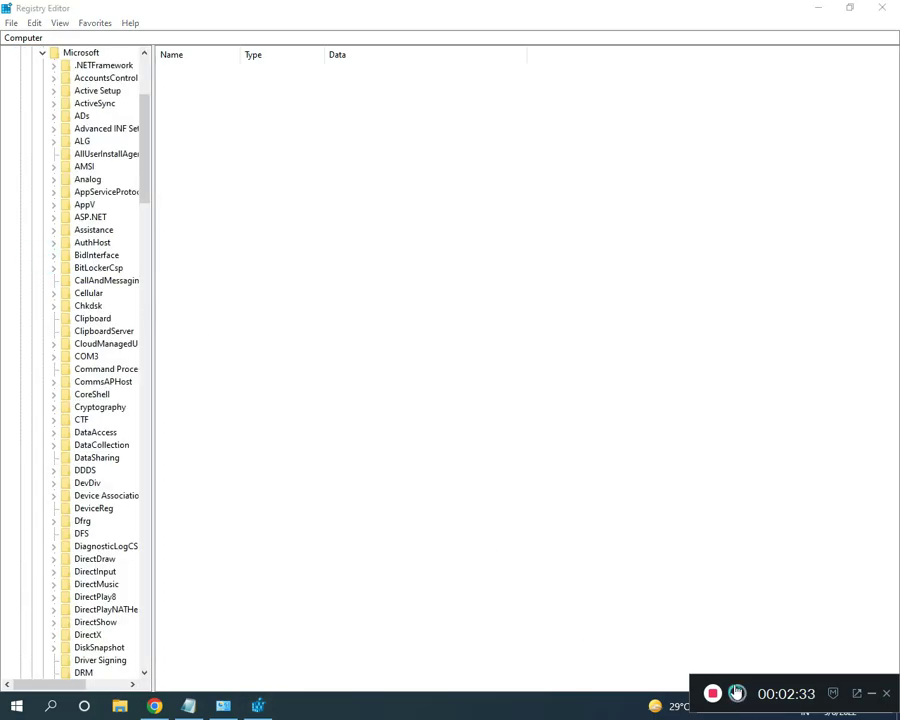
Widen the registry tree area and expand the Windows key under Microsoft down to its CurrentVersion subkeys
scroll(100, 410, "down", 18)
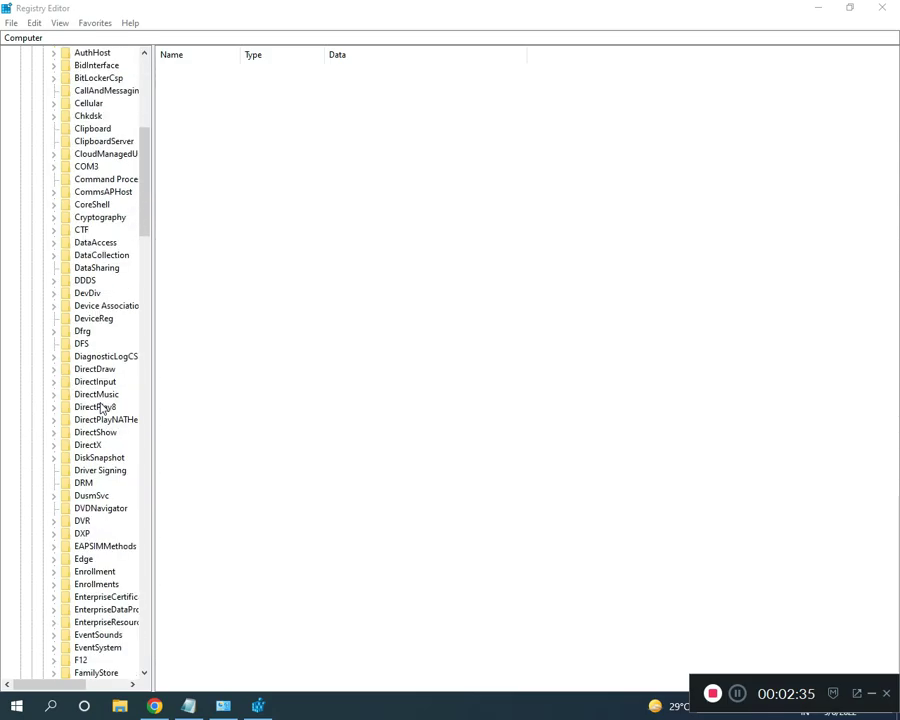
scroll(100, 408, "down", 17)
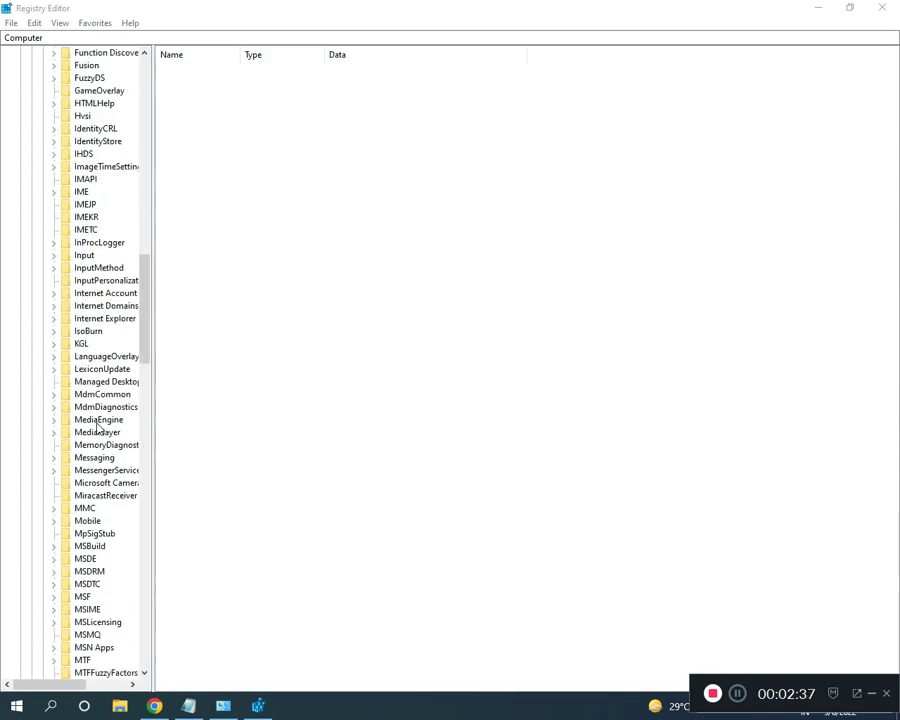
scroll(108, 500, "down", 10)
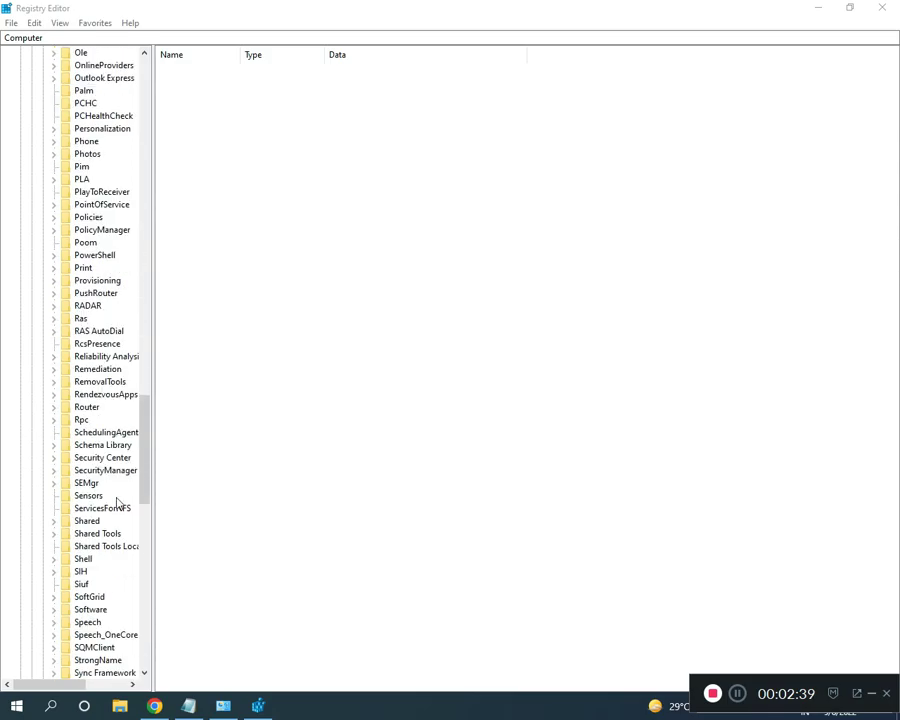
left_click_drag(146, 466, 325, 592)
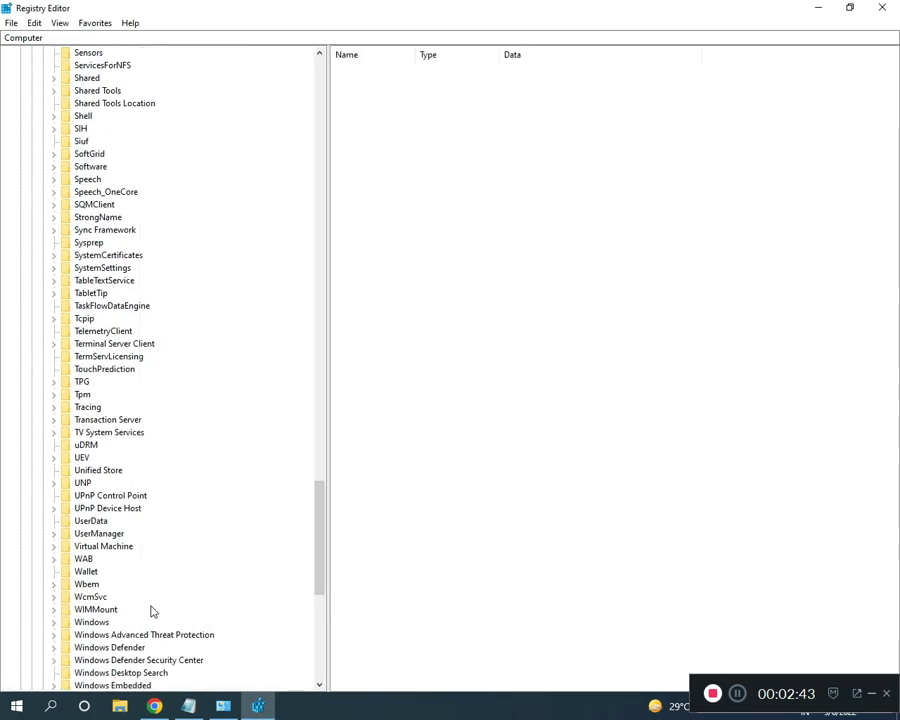
scroll(113, 610, "down", 2)
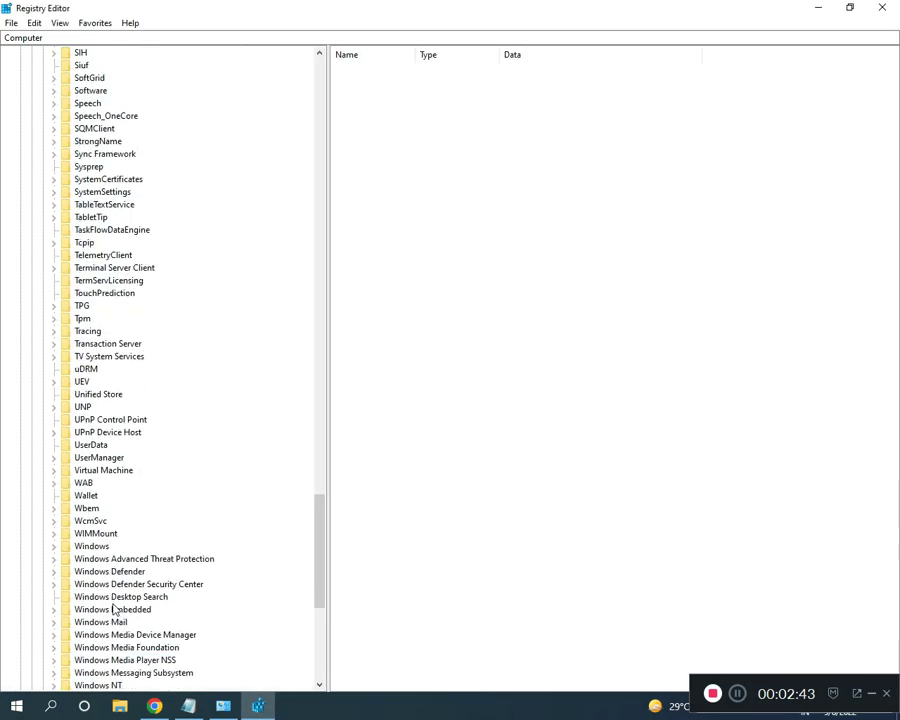
left_click(54, 547)
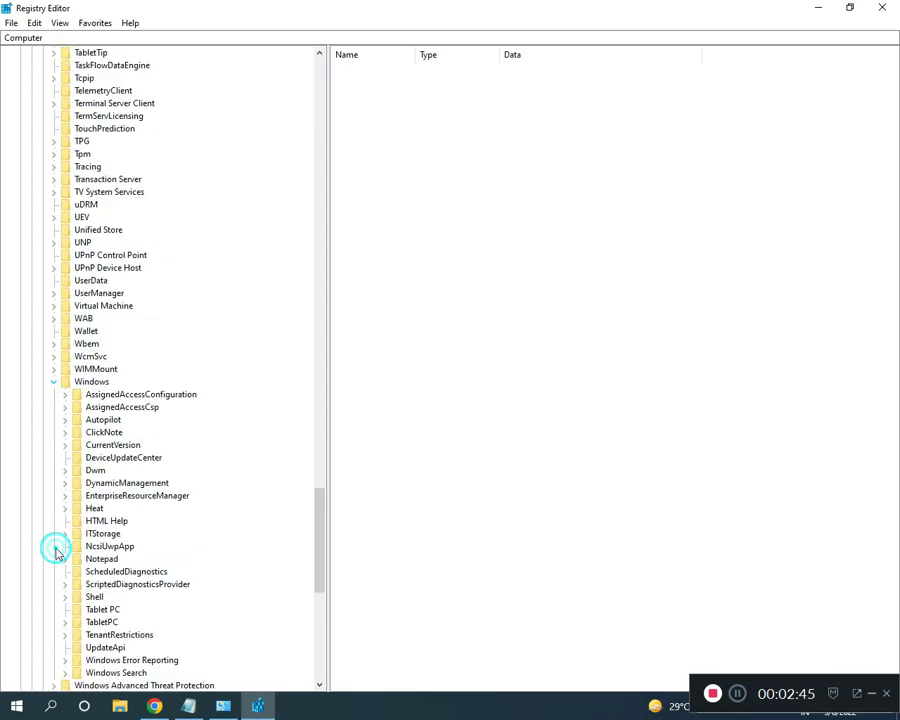
left_click(65, 446)
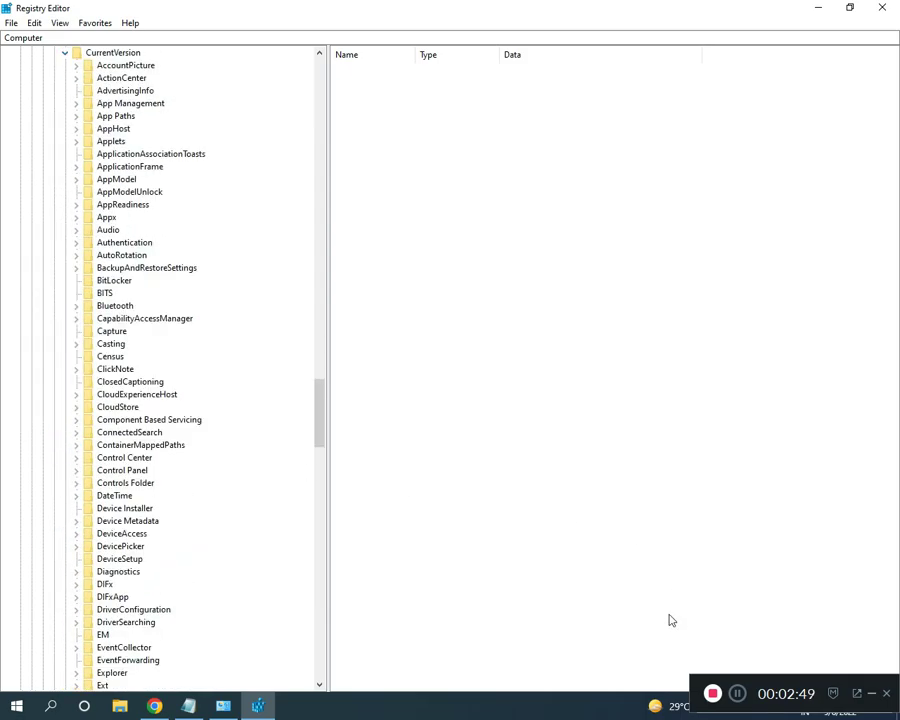
left_click(737, 693)
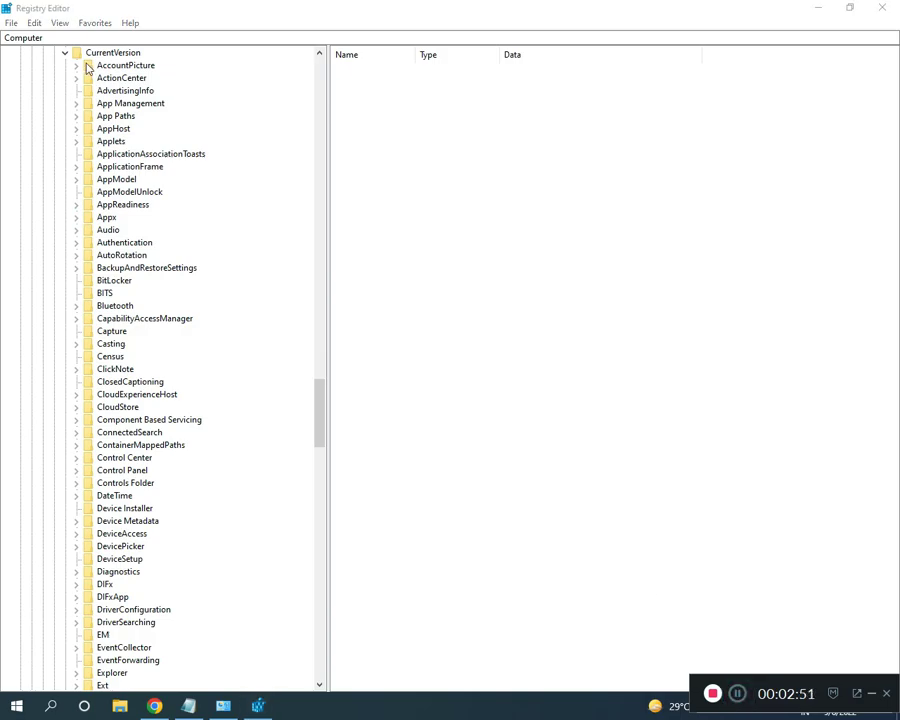
Expand the Setup key under CurrentVersion and select its OOBE subkey to show its values
scroll(170, 463, "down", 8)
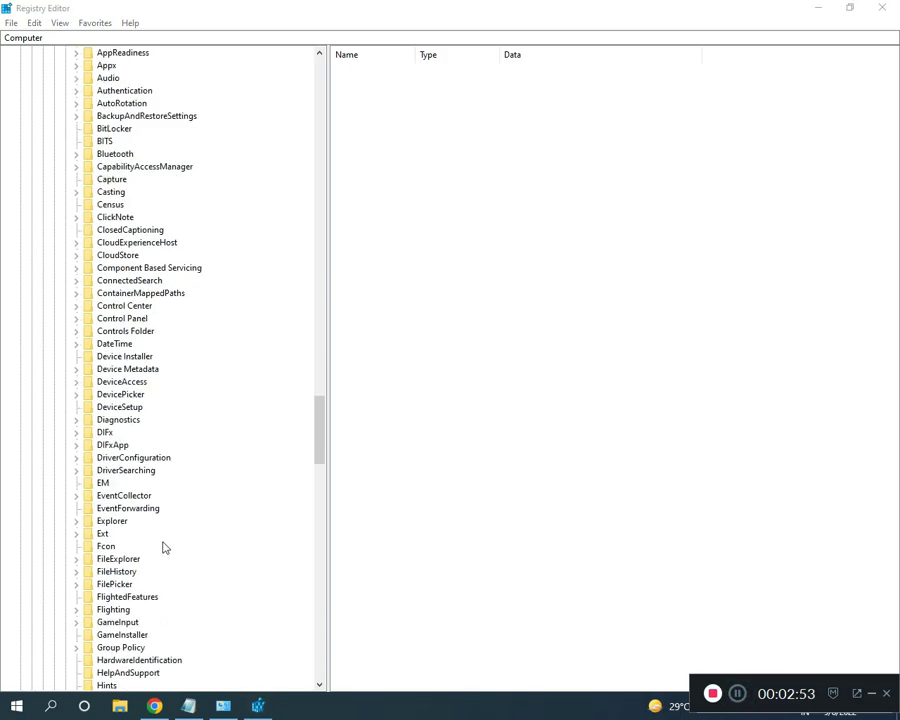
scroll(142, 621, "down", 12)
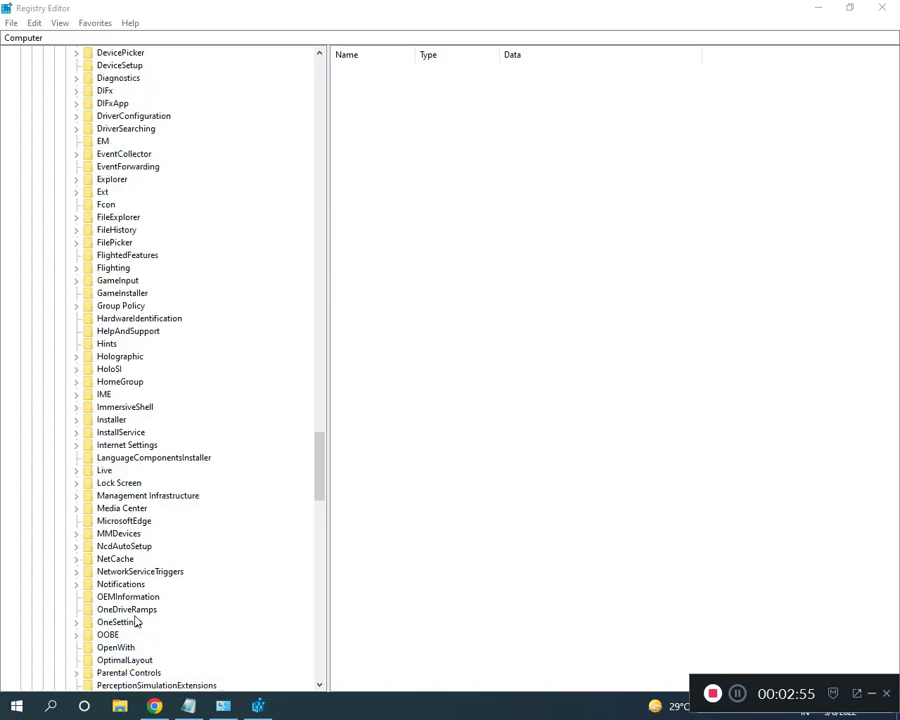
scroll(137, 621, "down", 2)
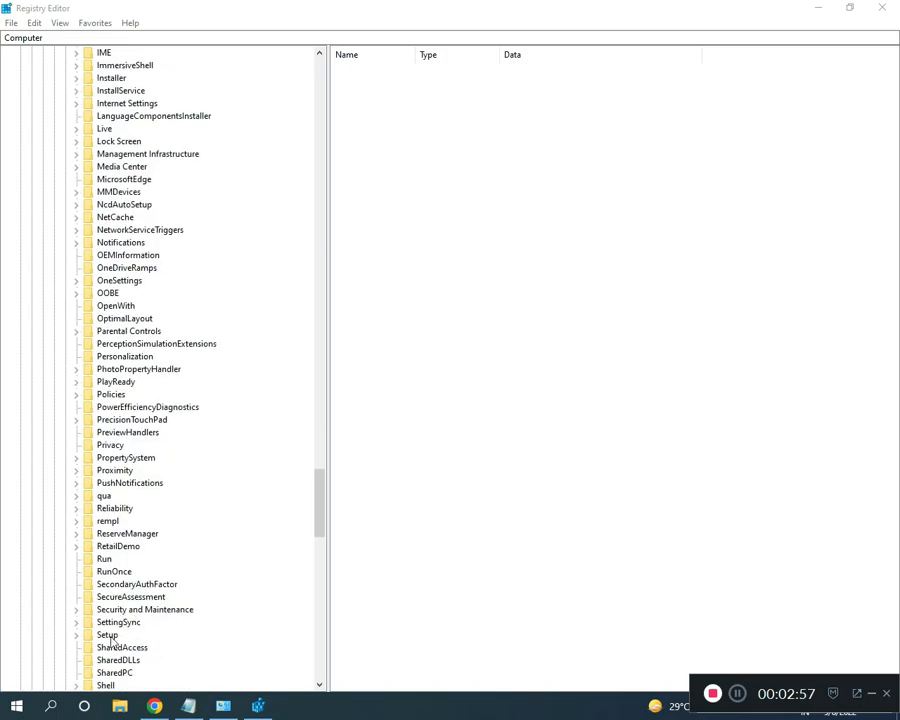
left_click(76, 636)
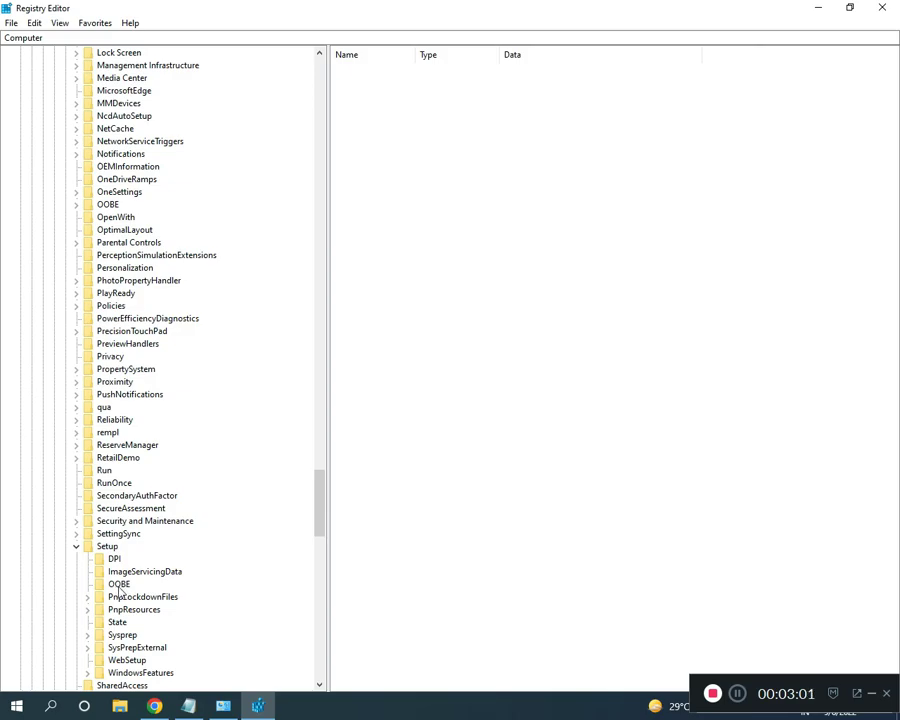
left_click(119, 585)
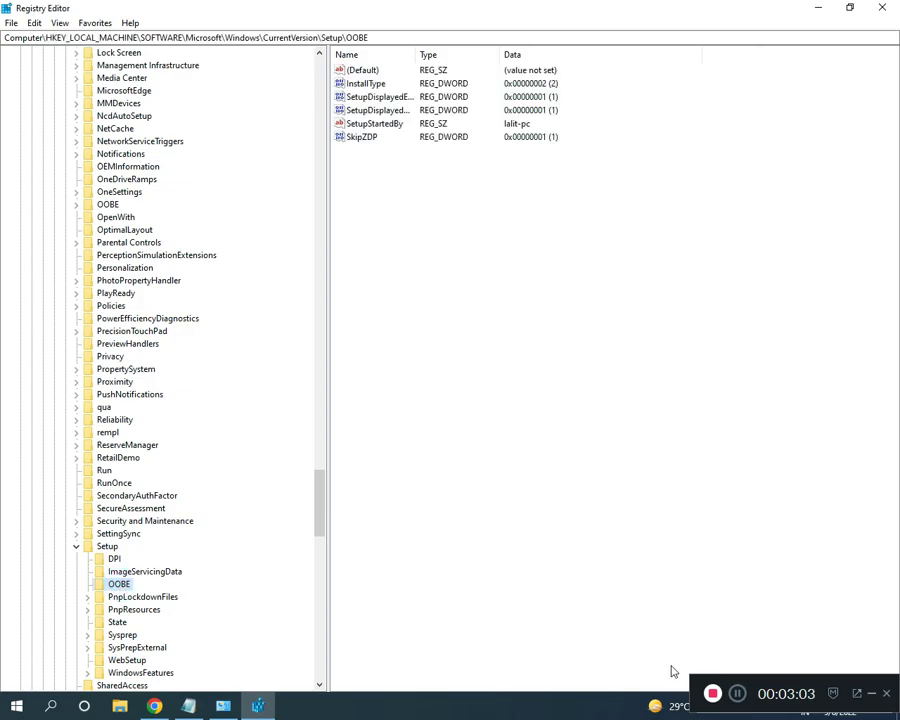
left_click(741, 696)
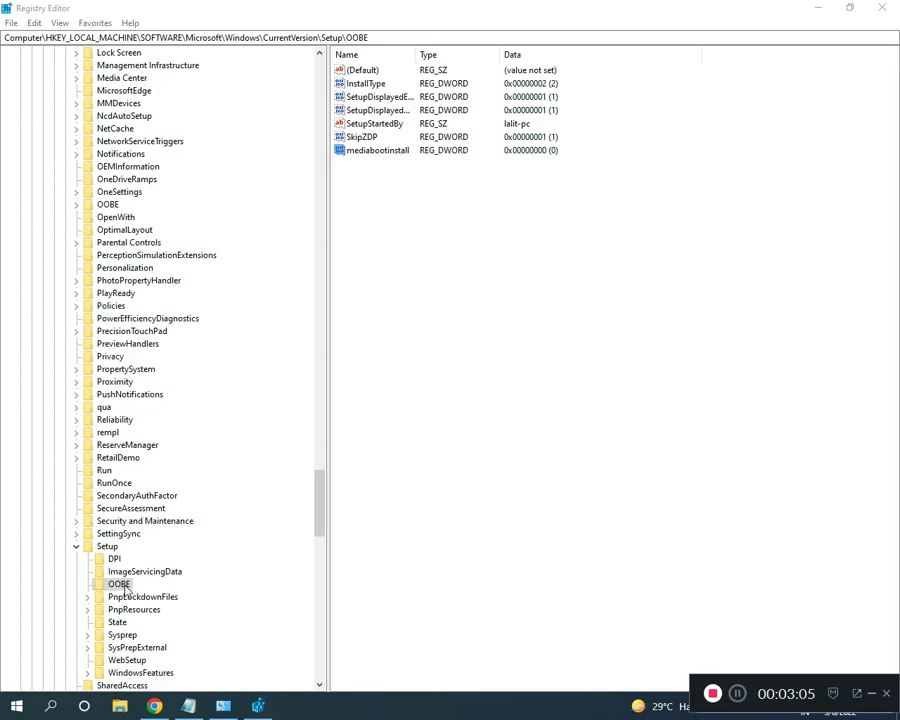
Edit the mediabootinstall DWORD in the OOBE key with value data 0, accept it, and close Registry Editor
double_click(366, 152)
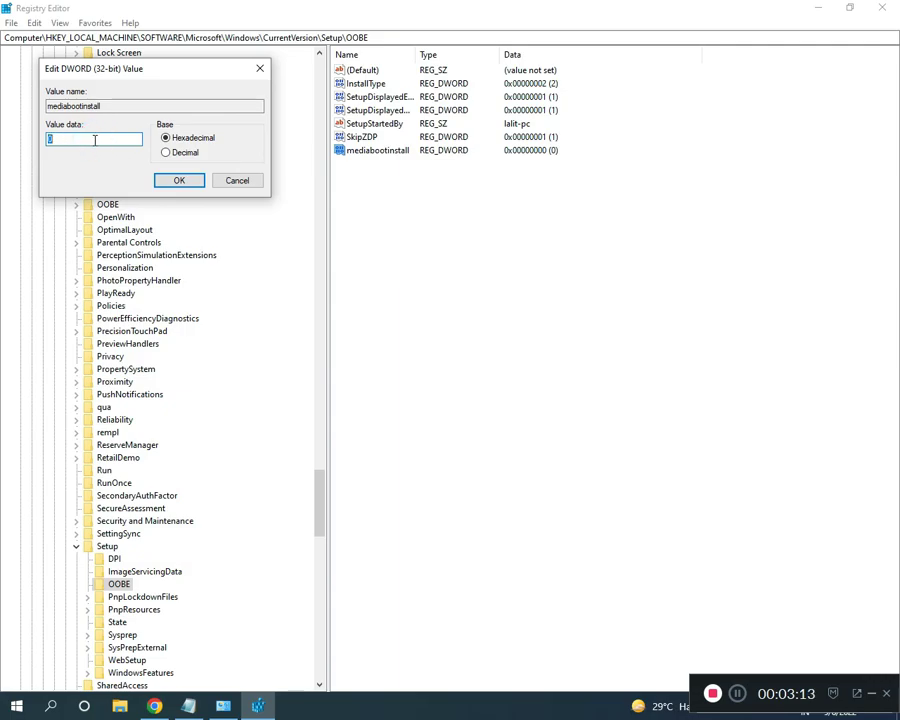
left_click(180, 180)
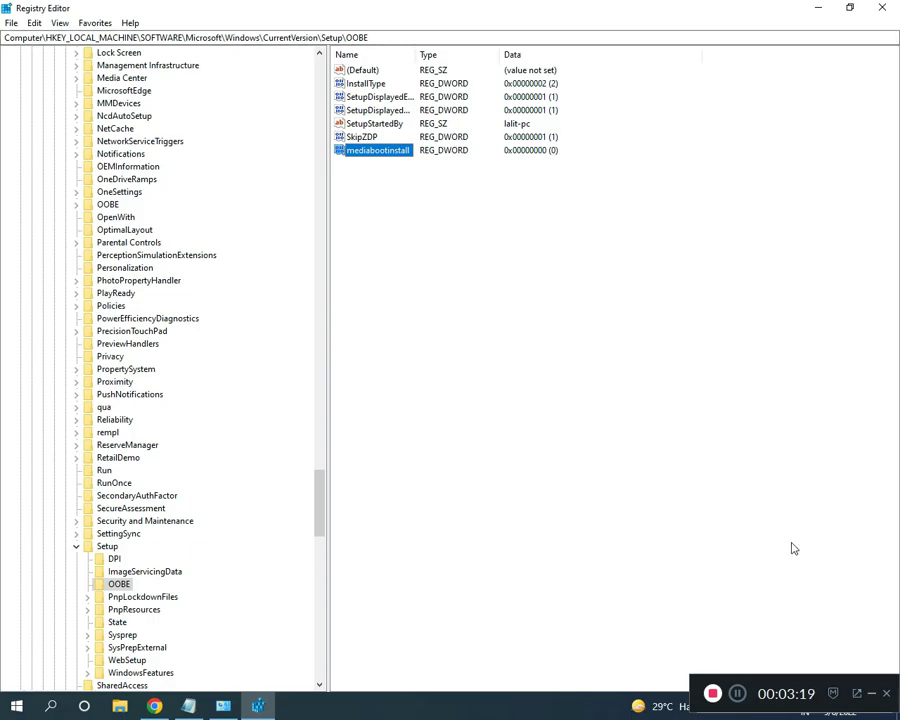
left_click(740, 696)
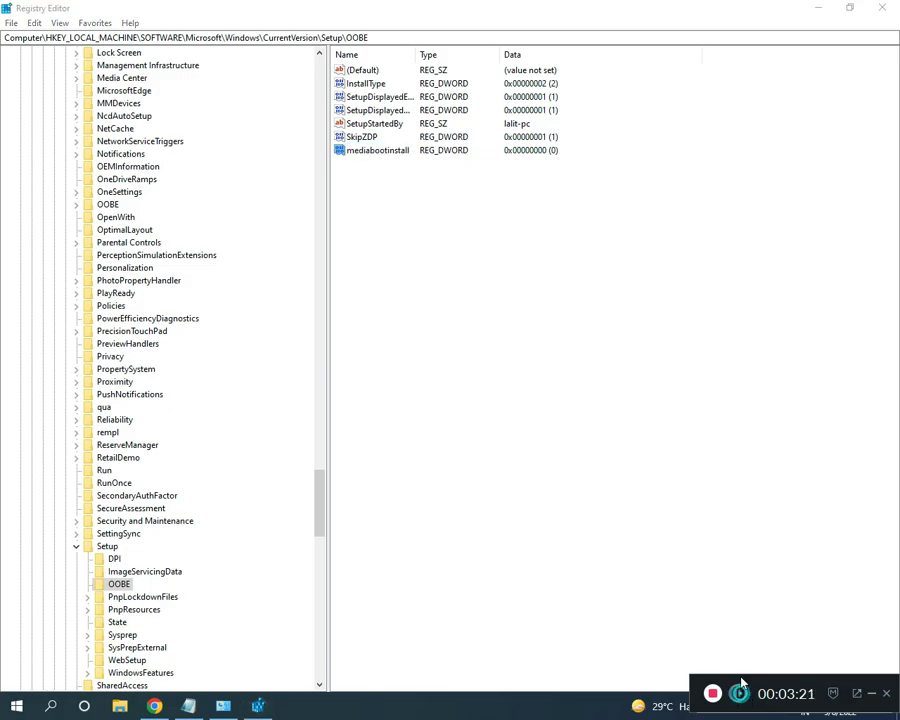
left_click(882, 8)
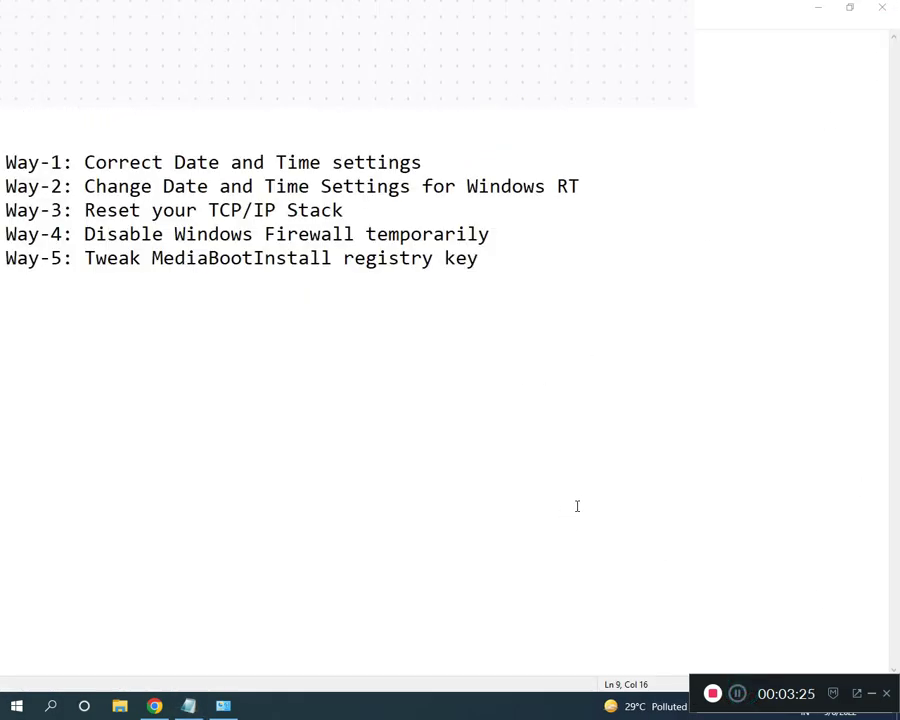
Search Windows for cmd and launch Command Prompt as administrator
key("super")
type("cmd")
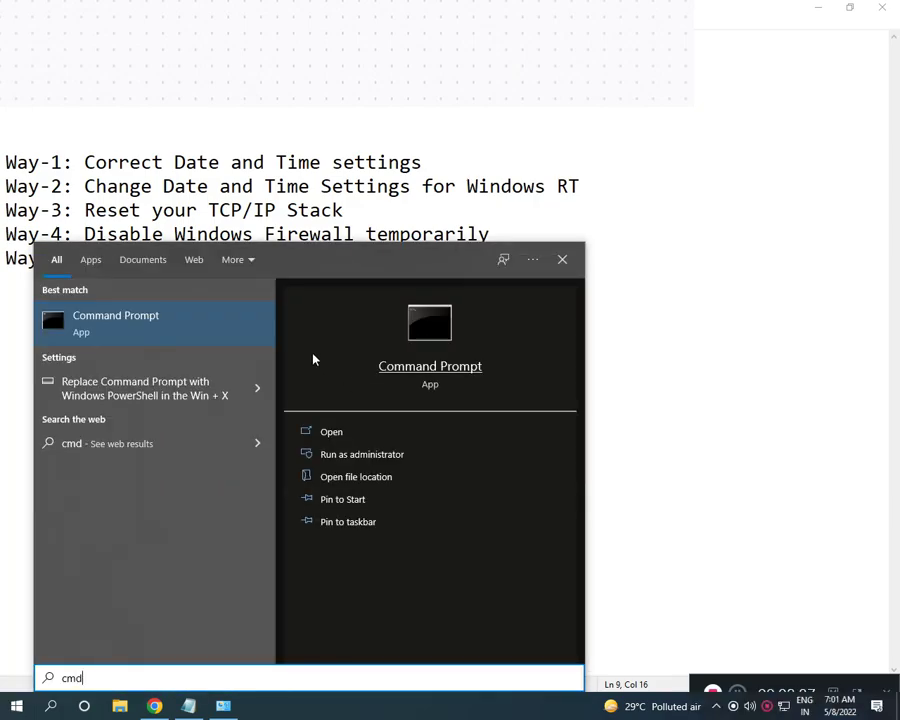
right_click(210, 325)
left_click(252, 338)
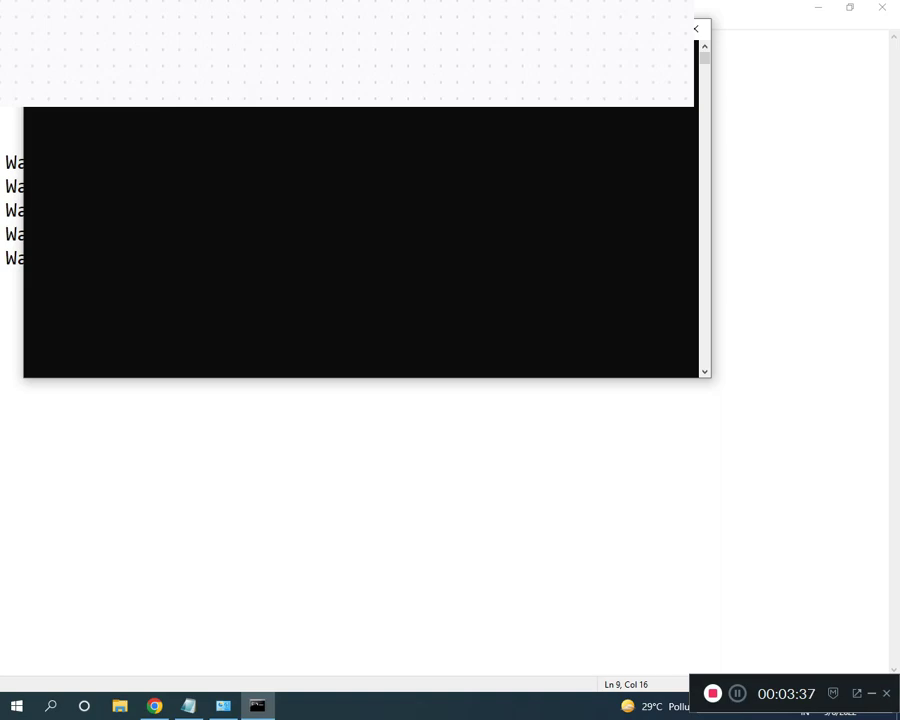
left_click(737, 694)
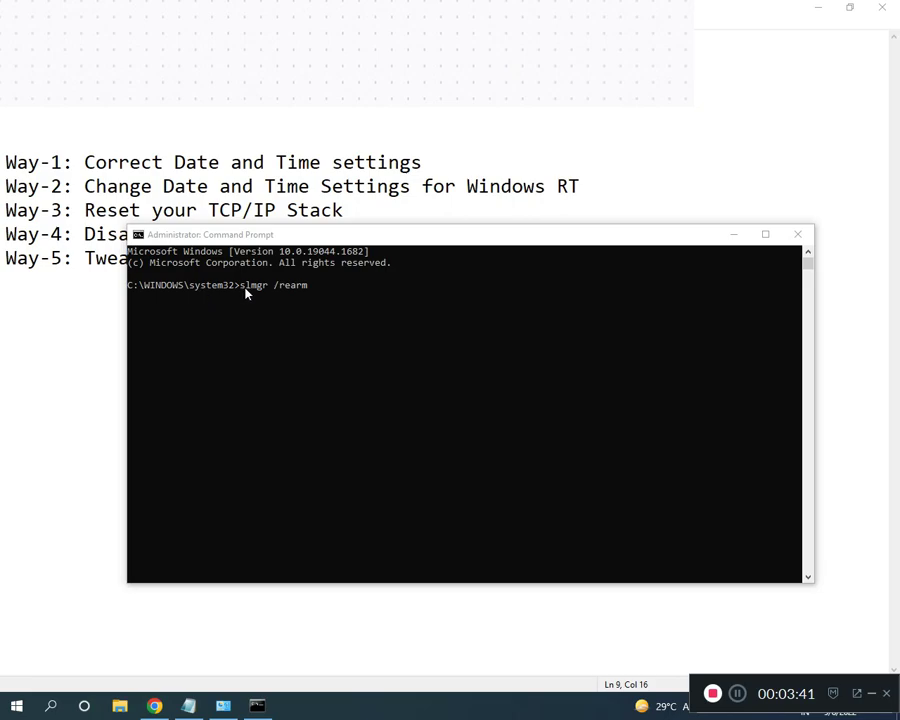
Run slmgr /rearm in the elevated Command Prompt, dismiss the resulting message, and minimize the window
left_click(312, 296)
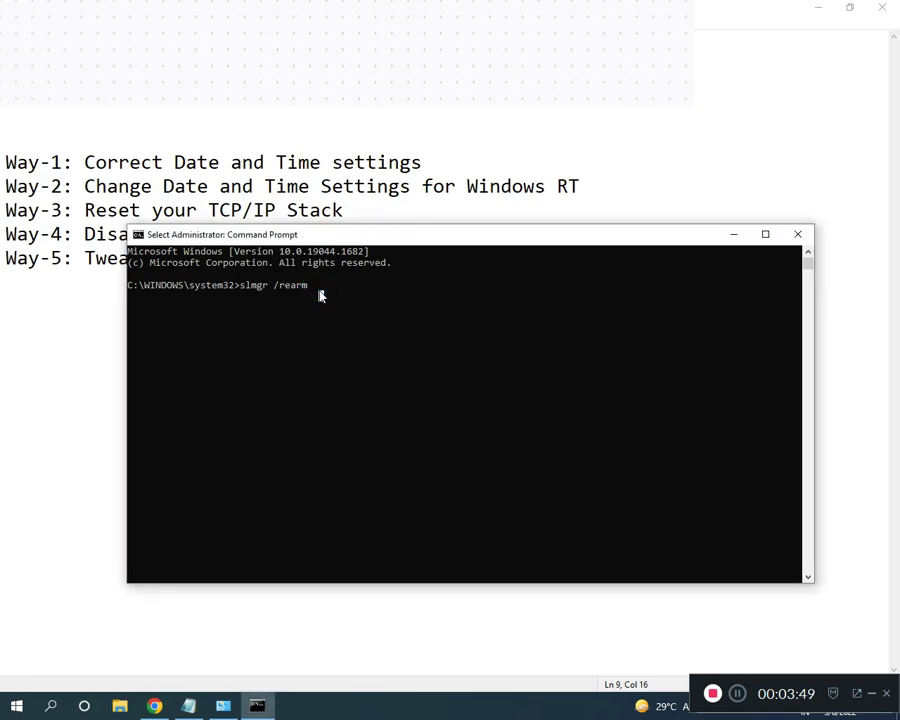
key("Escape")
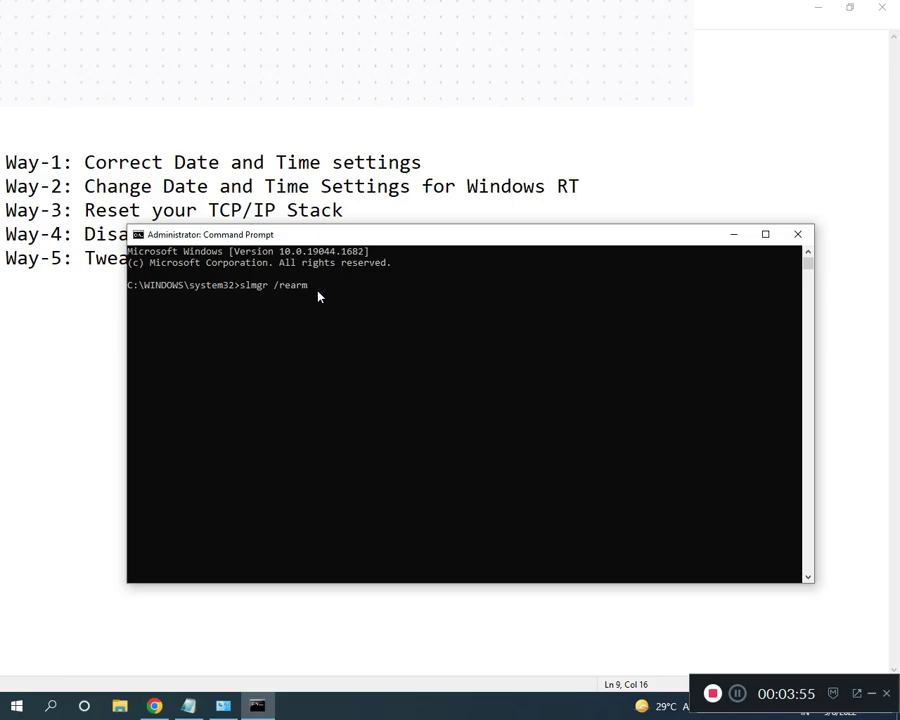
key("BackSpace")
key("BackSpace")
type("m")
key("Return")
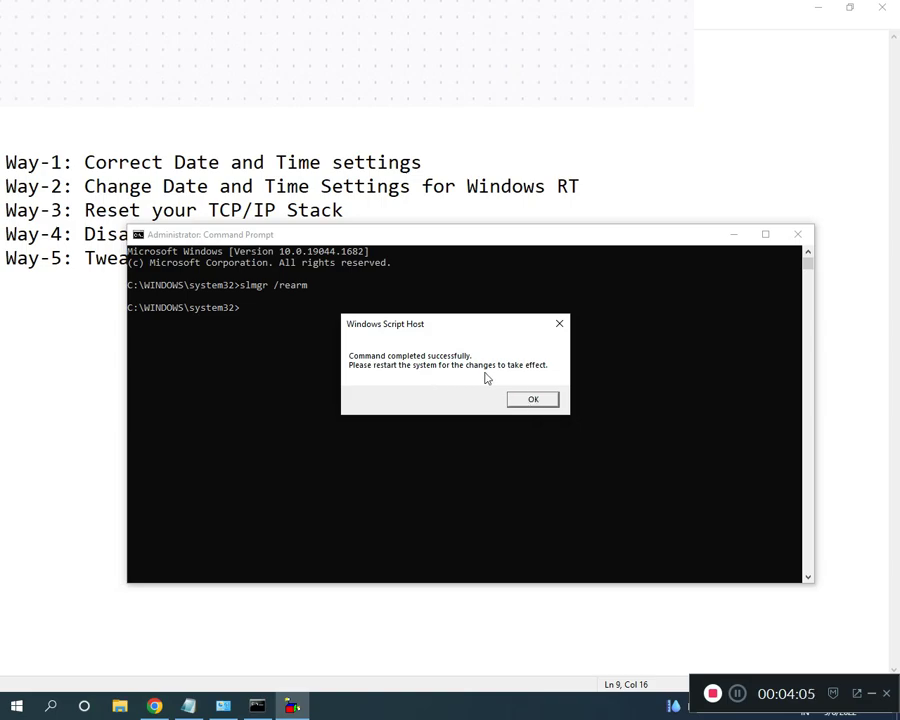
left_click(532, 397)
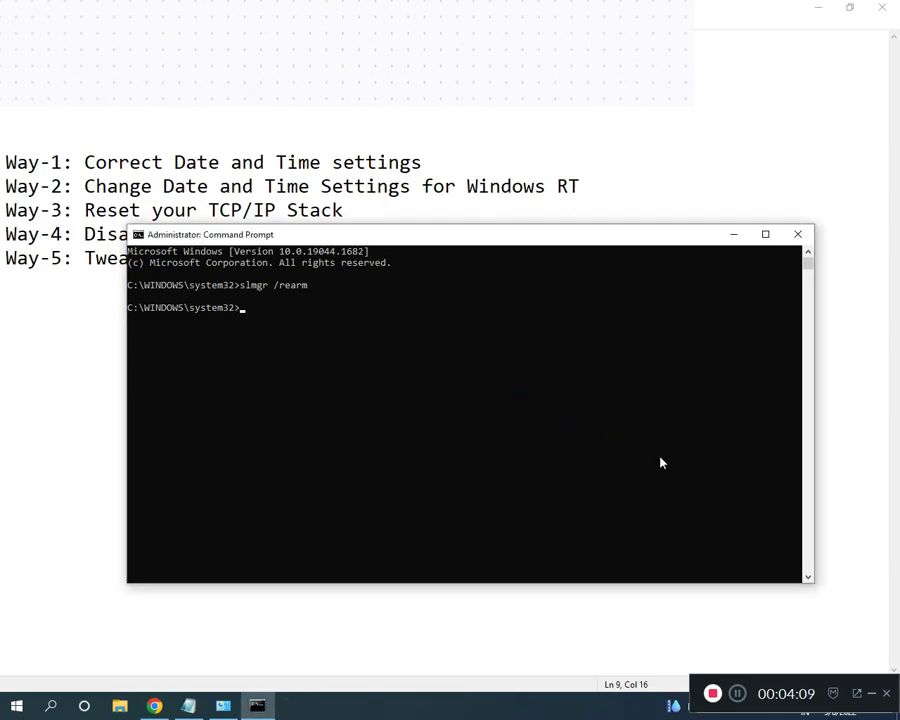
left_click(733, 234)
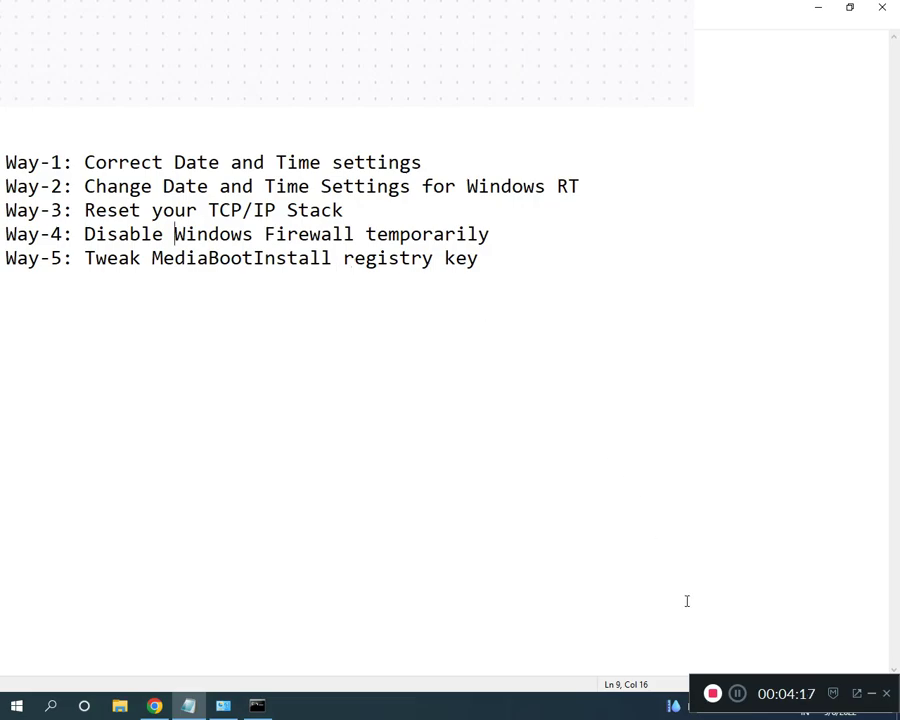
left_click(737, 693)
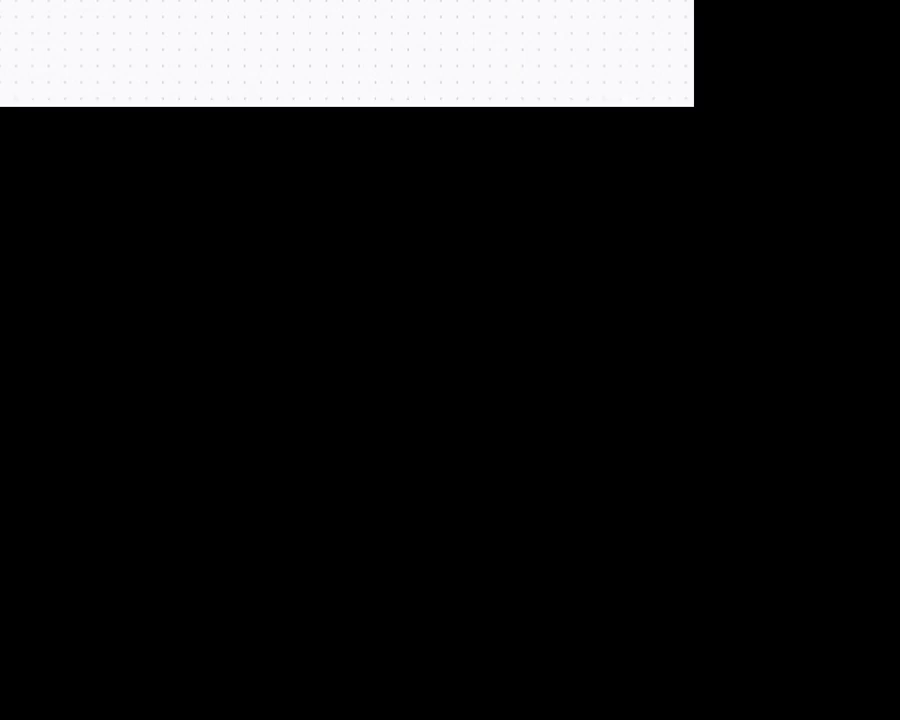